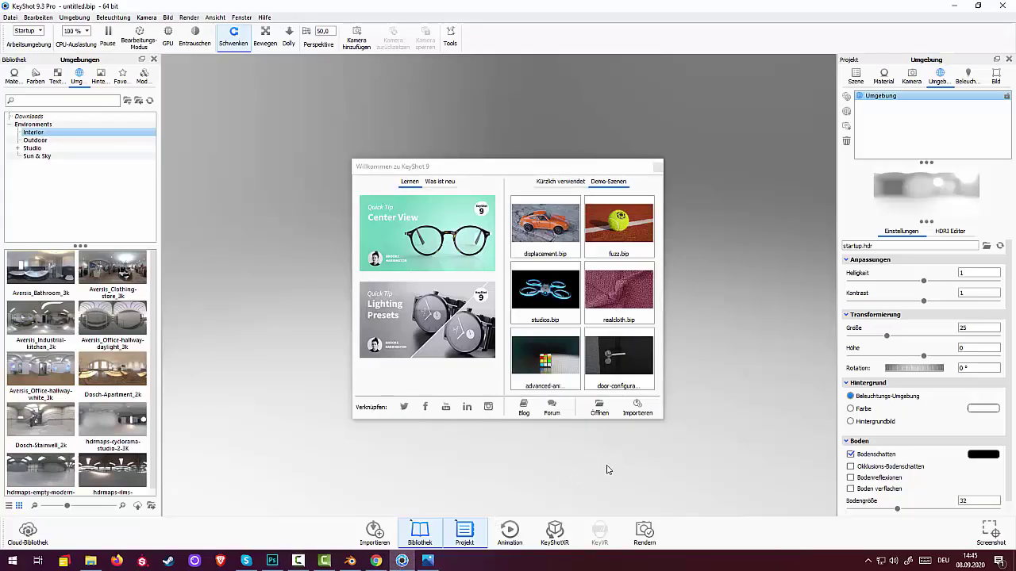
Step: Import the marriedring-2 model from the 04blend file folder
left_click(638, 410)
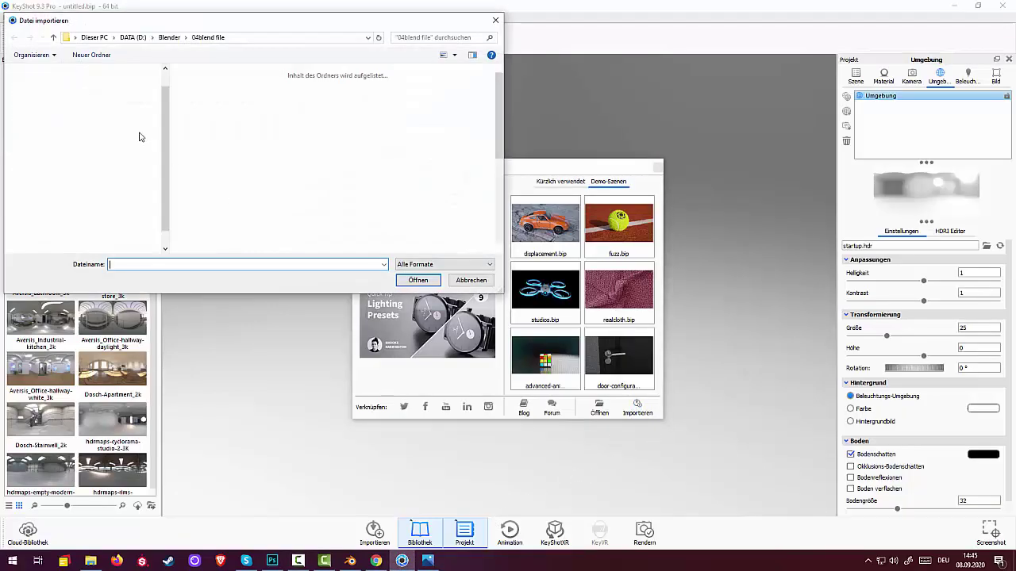
left_click(200, 126)
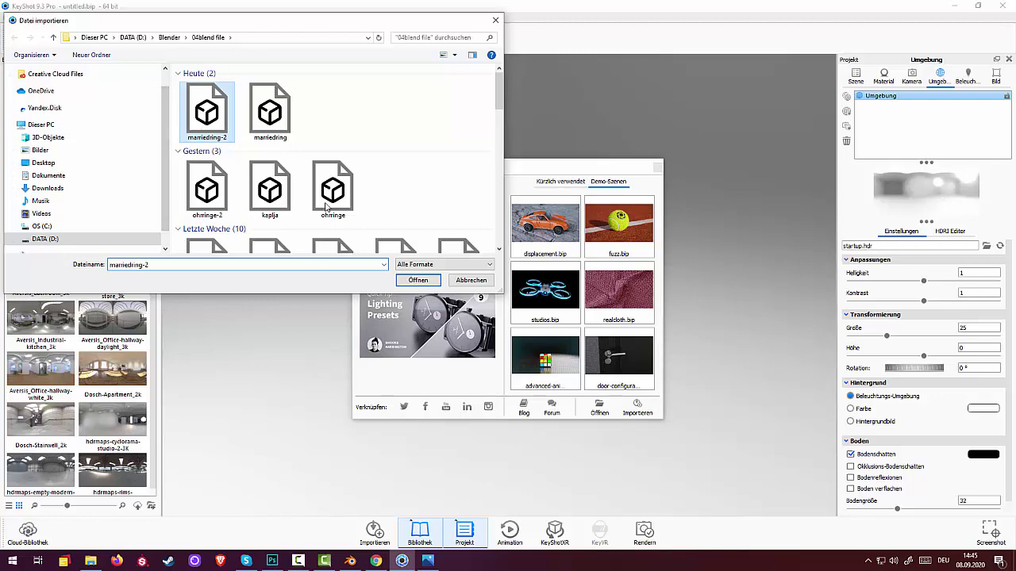
left_click(418, 280)
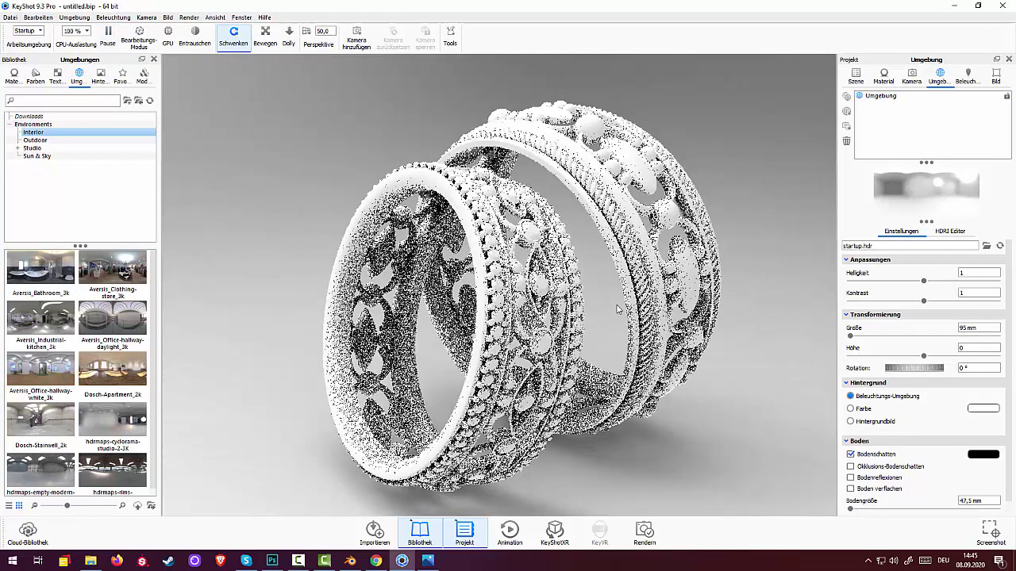
Step: Orbit to face both rings, check the reference render, and switch the library to Materials
left_click_drag(641, 330, 562, 326)
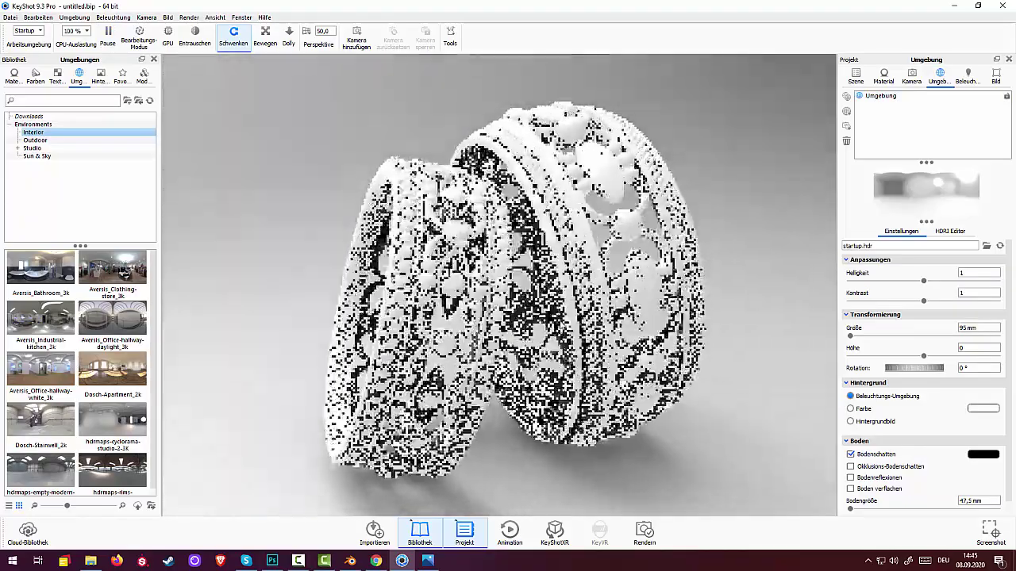
left_click(426, 562)
left_click(426, 562)
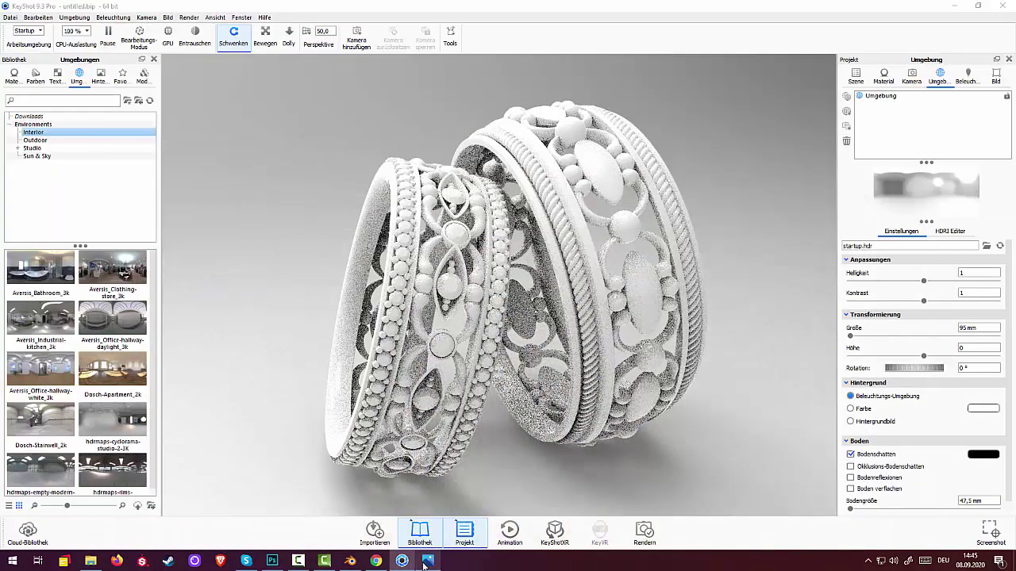
left_click(426, 561)
left_click(426, 562)
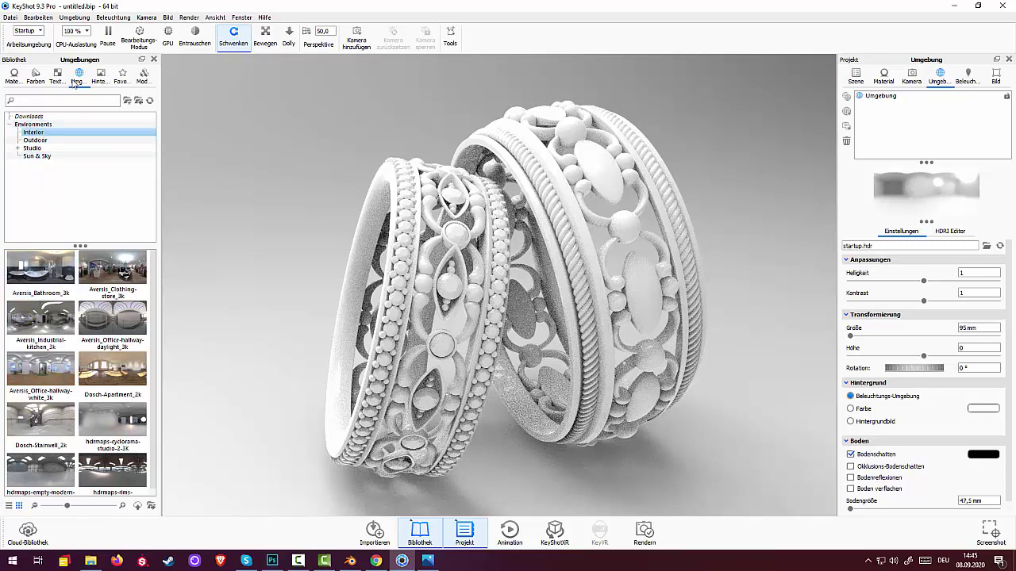
left_click(13, 76)
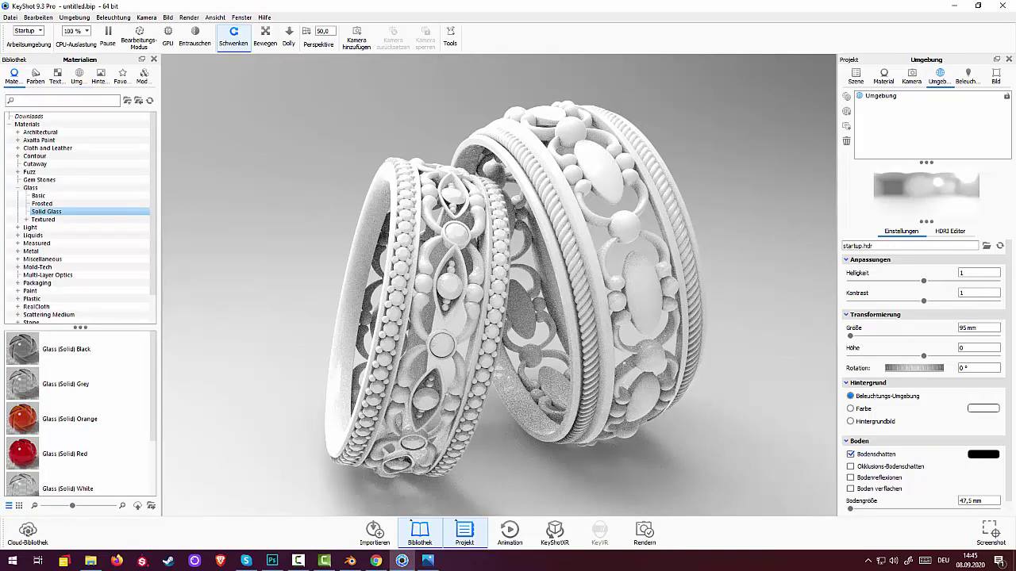
Step: Expand marriedring-2 in the scene tree and select the uzoryM_Sphere filigree part
left_click(855, 74)
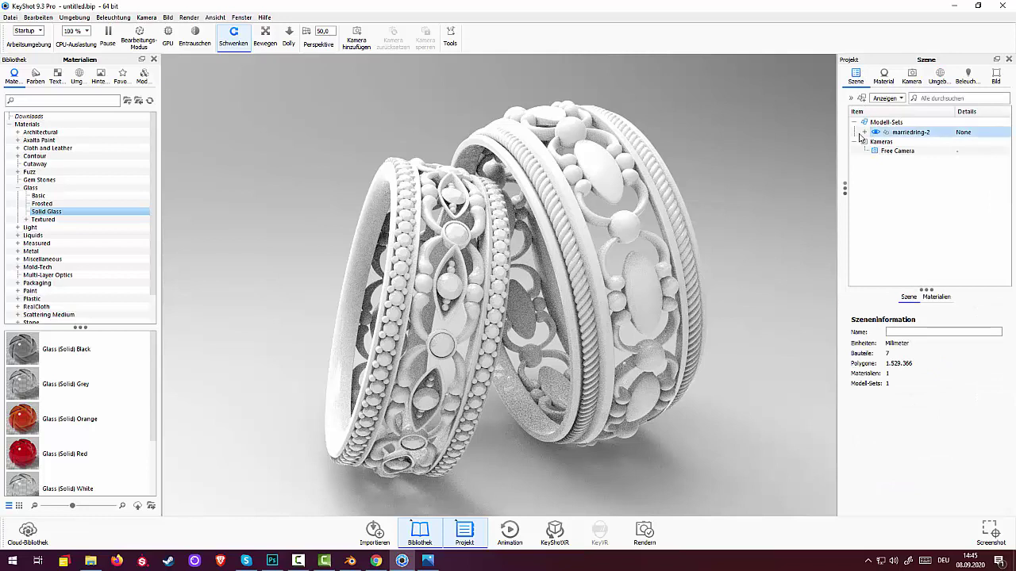
left_click(865, 133)
left_click(921, 142)
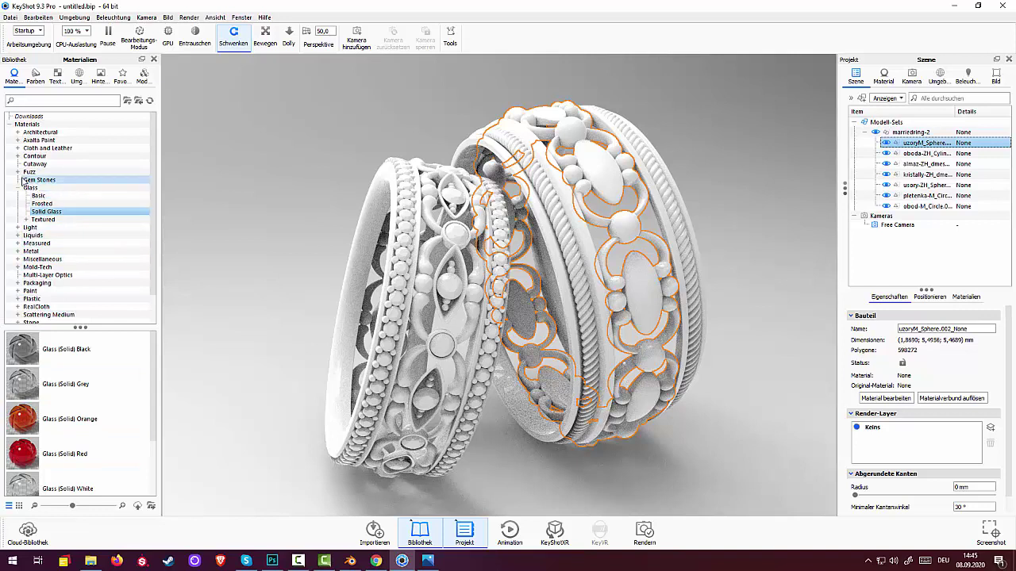
Step: Browse the library to Metal › Titanium › Basic and pick Titanium Polished
scroll(44, 234, "down", 2)
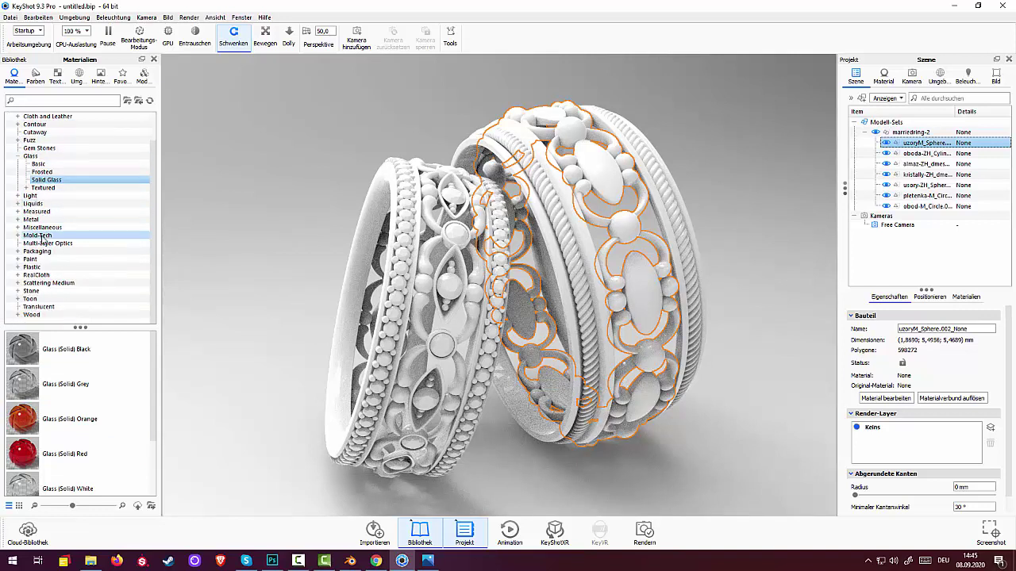
left_click(36, 228)
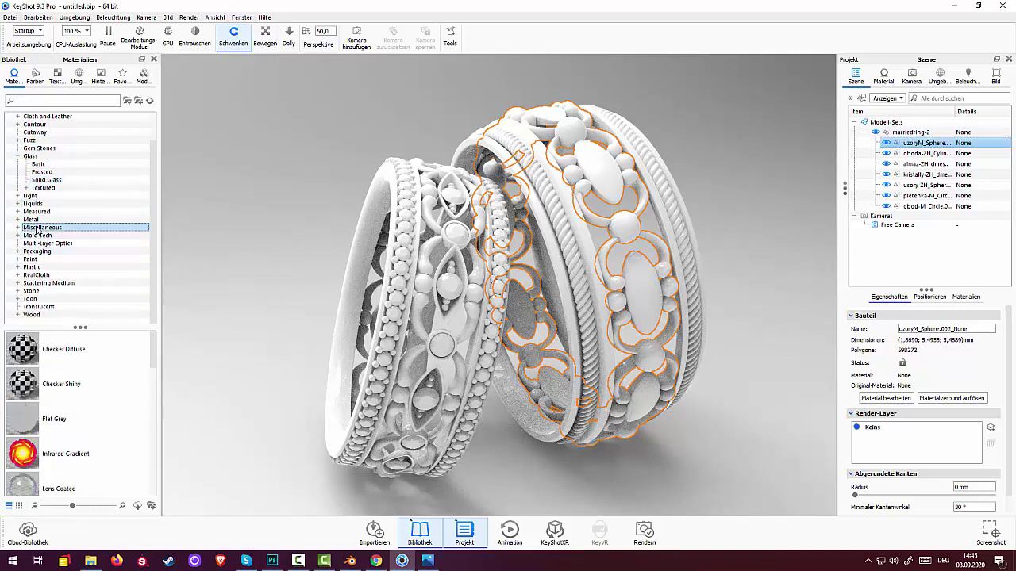
left_click(30, 219)
left_click(19, 220)
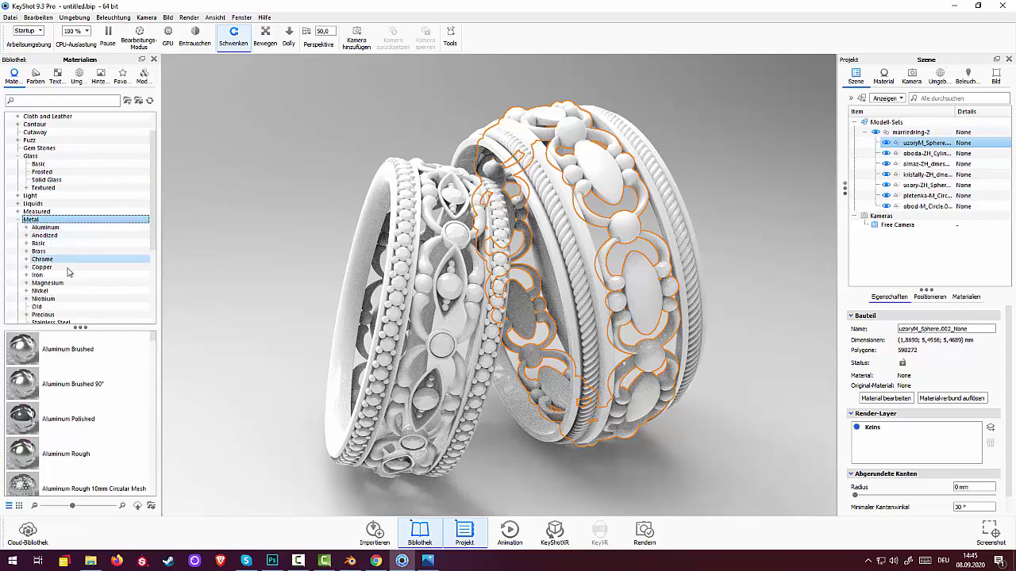
scroll(71, 279, "down", 5)
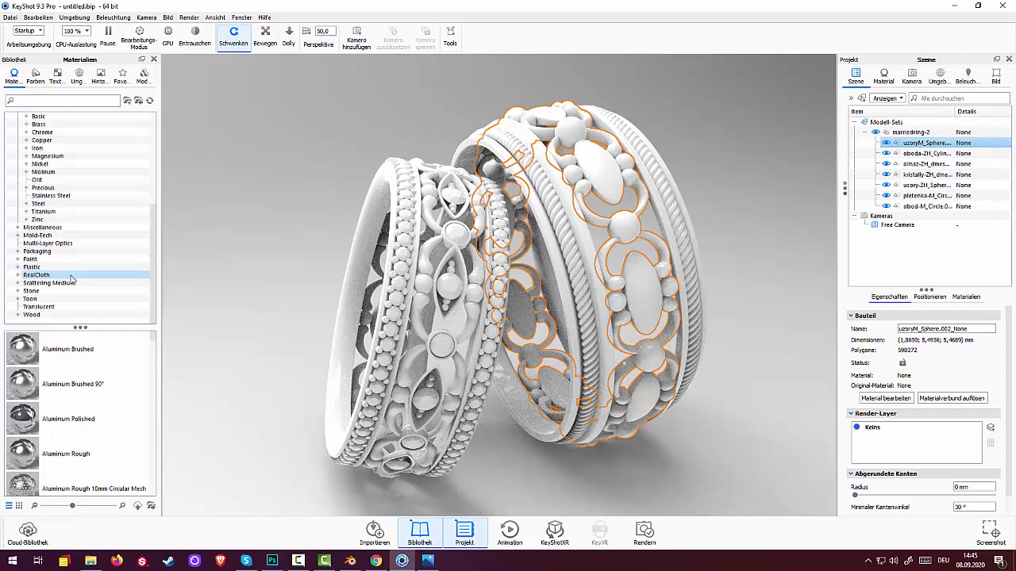
left_click(51, 213)
left_click(27, 212)
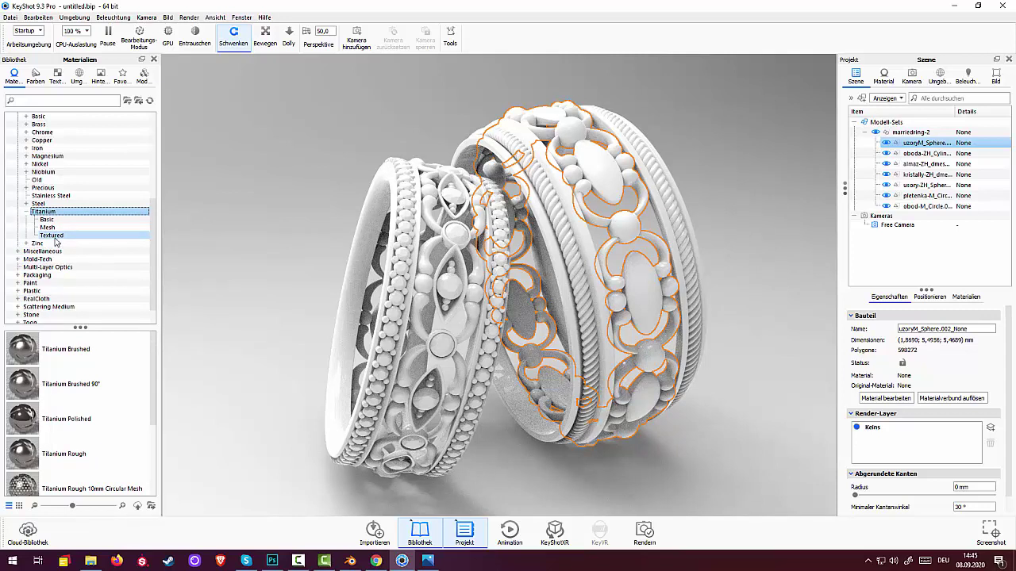
left_click(48, 220)
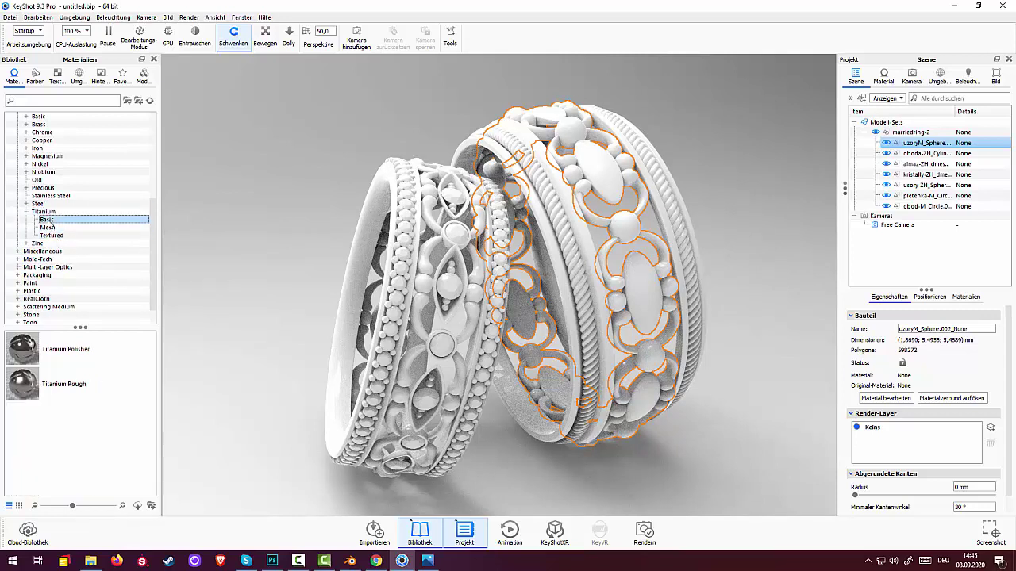
left_click(19, 355)
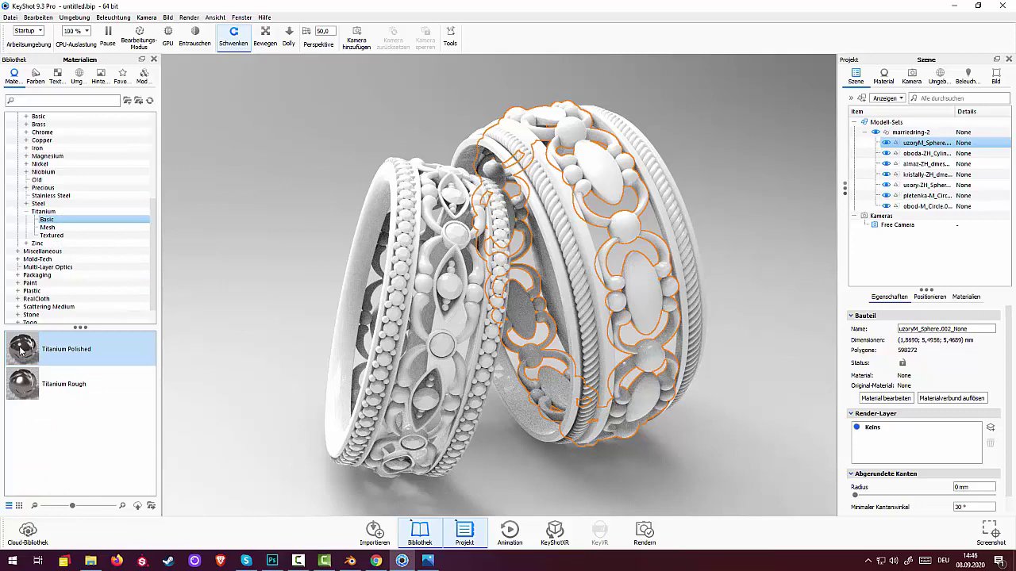
Step: Drag Titanium Polished onto the filigree parts of both rings
left_click_drag(20, 350, 897, 144)
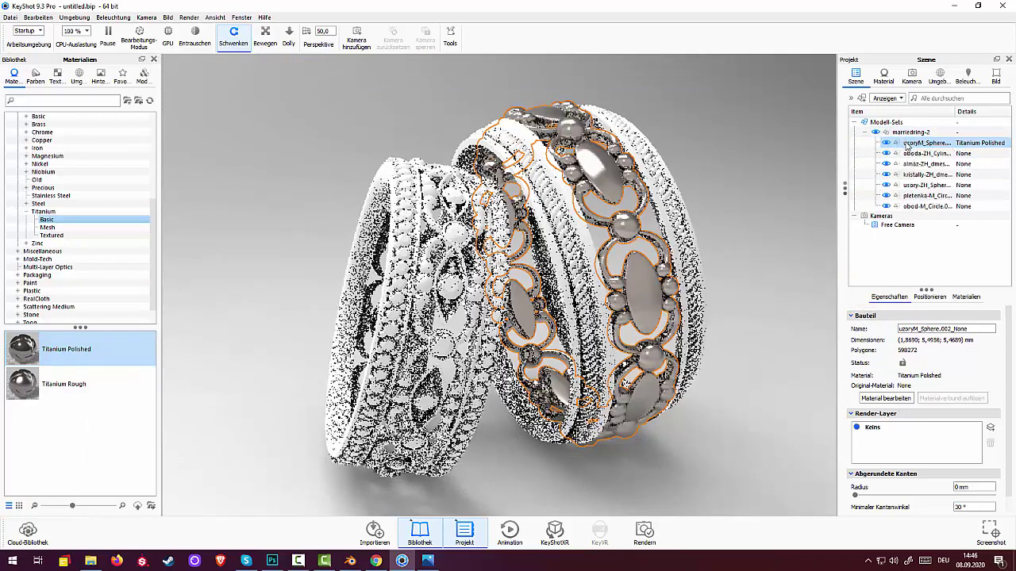
mouse_move(16, 349)
left_mouse_down()
mouse_move(315, 343)
mouse_move(927, 218)
mouse_move(927, 153)
mouse_move(934, 186)
left_mouse_up()
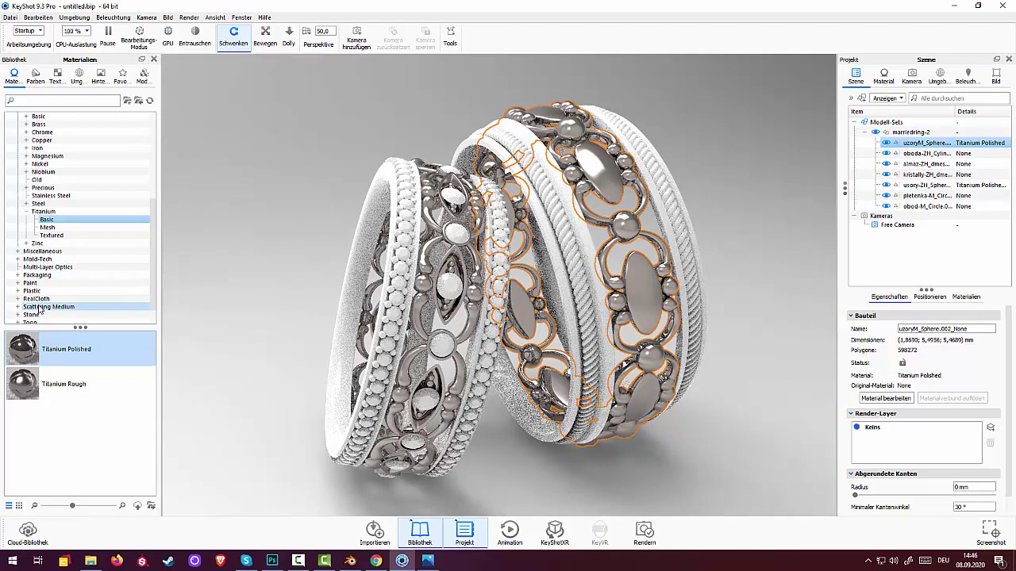
left_click(389, 287)
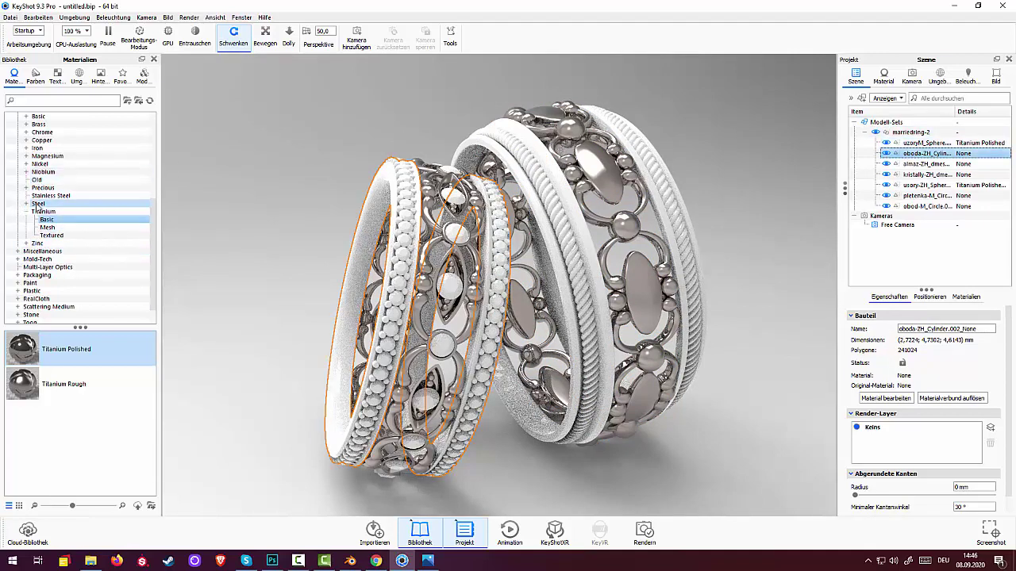
Step: Apply Gold 24k Polished from Metal › Precious to the obod rims and oboda band
left_click(42, 189)
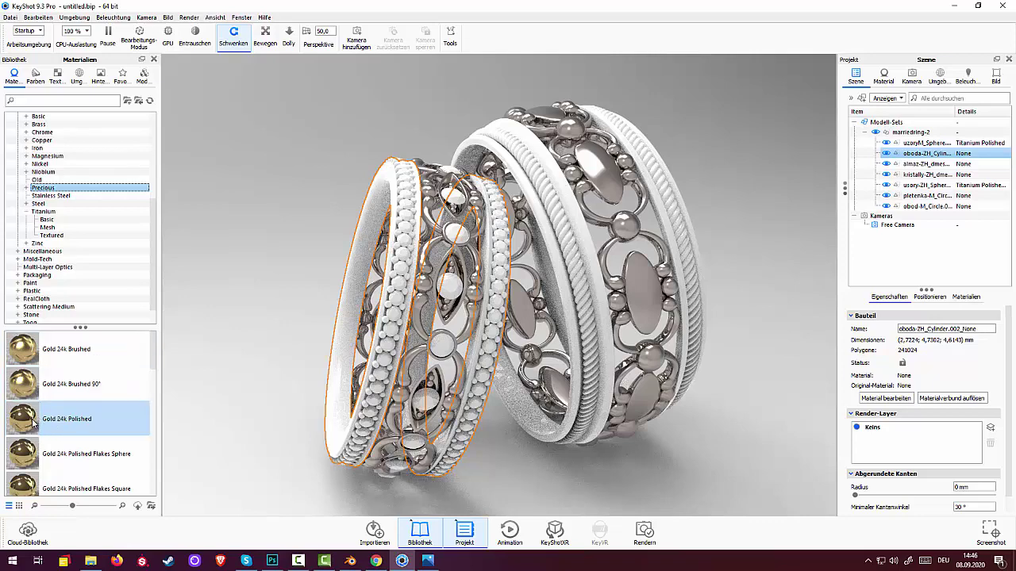
left_click_drag(26, 425, 938, 178)
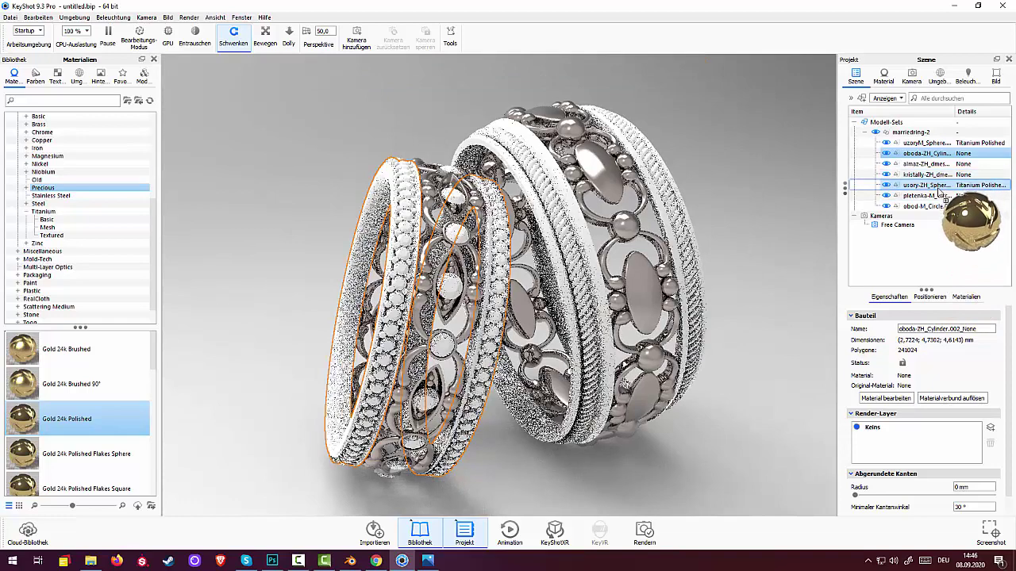
left_click_drag(938, 178, 933, 205)
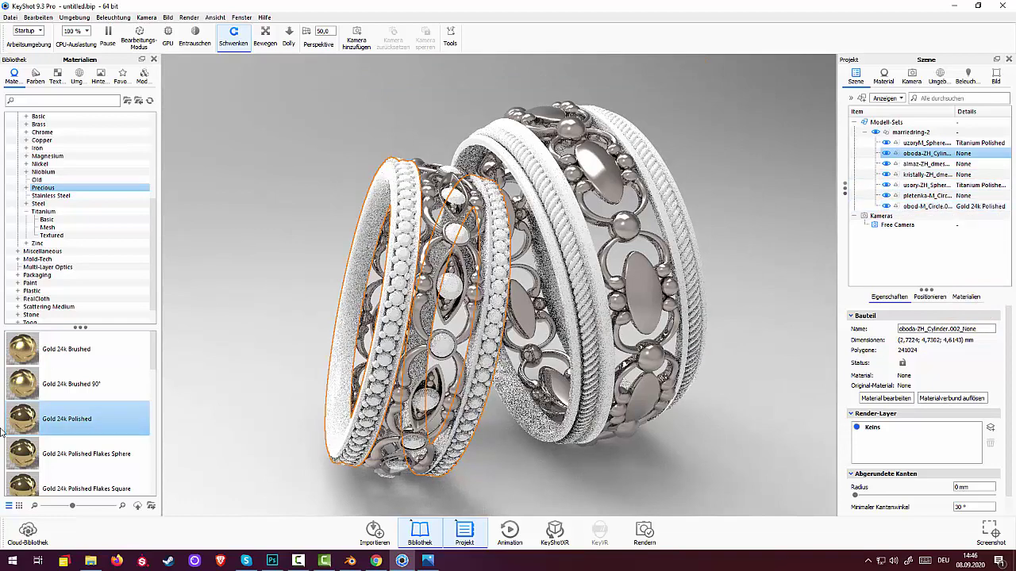
mouse_move(22, 418)
left_mouse_down()
mouse_move(295, 388)
mouse_move(898, 268)
mouse_move(938, 156)
left_mouse_up()
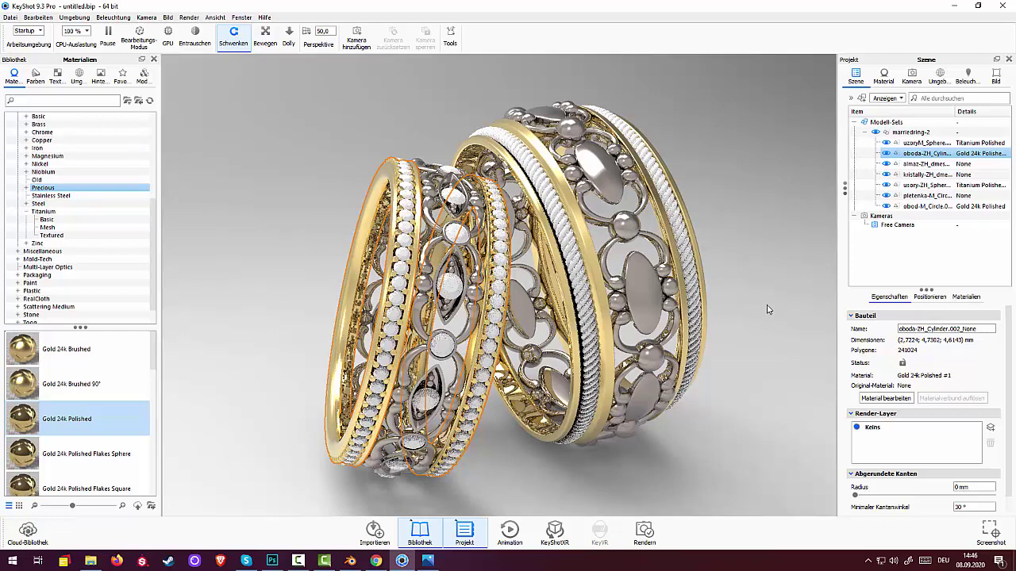
Step: Make the right ring's braided pletenka band Gold 24k Polished as well
left_click(591, 364)
left_click(936, 197)
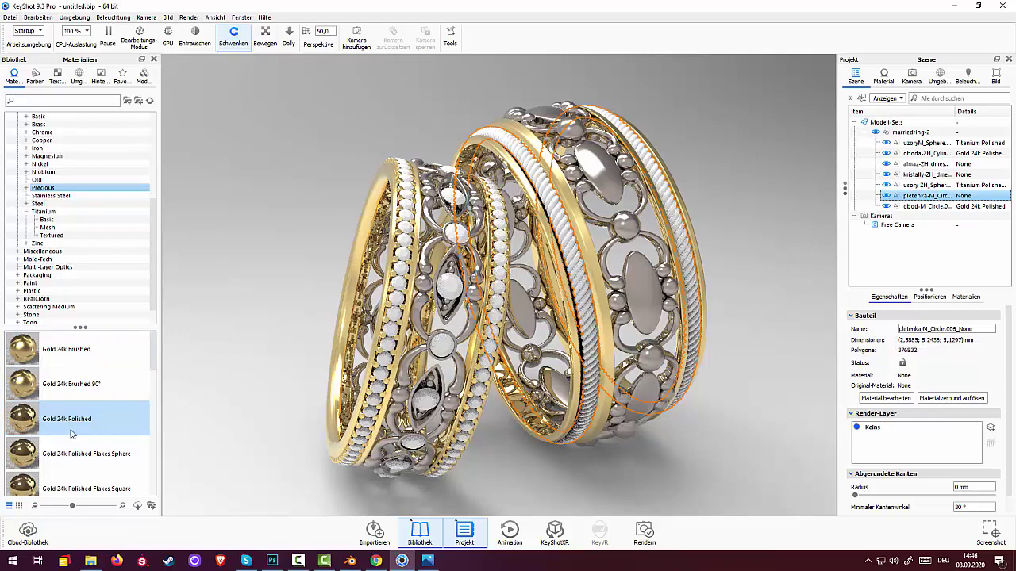
left_click_drag(70, 434, 929, 196)
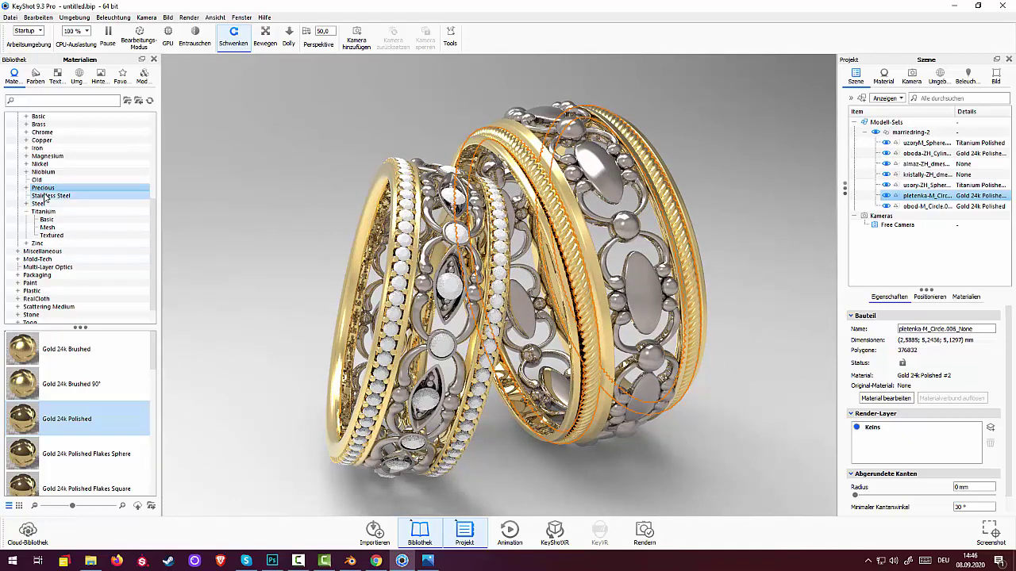
scroll(47, 161, "up", 7)
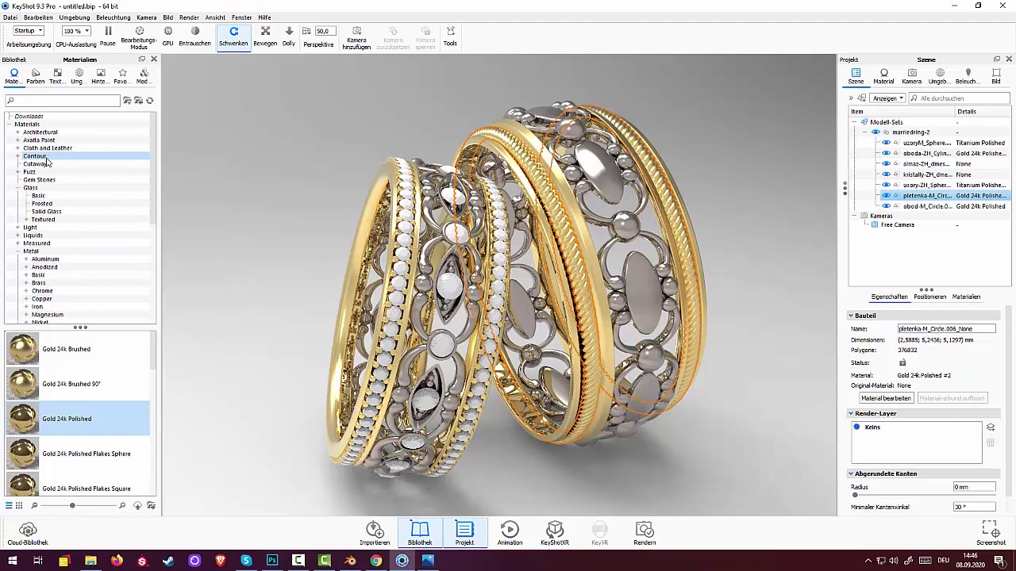
Step: Find Gem Stone Crystal under Gem Stones and drag it onto the kristally gem part
left_click(35, 188)
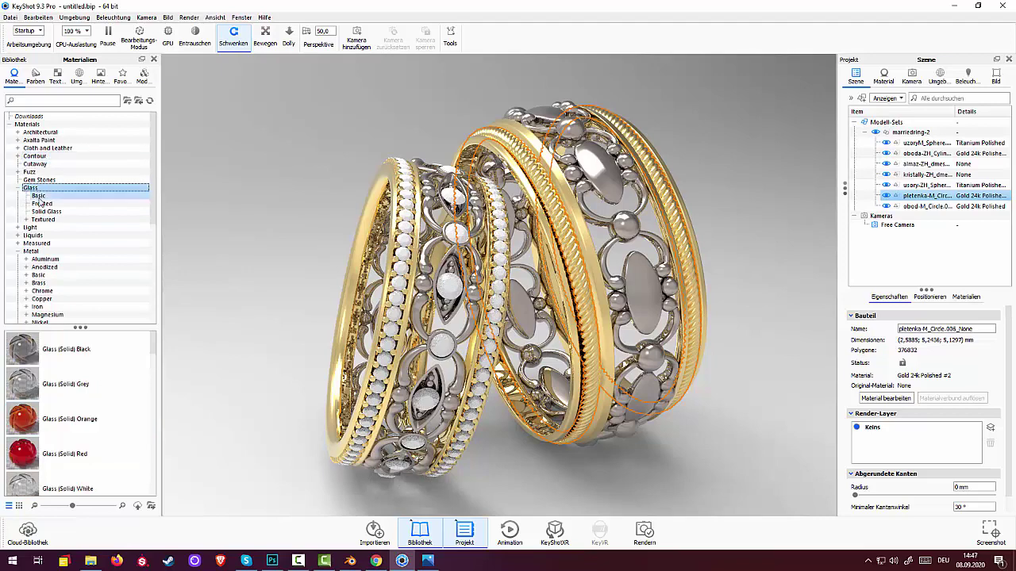
left_click(43, 212)
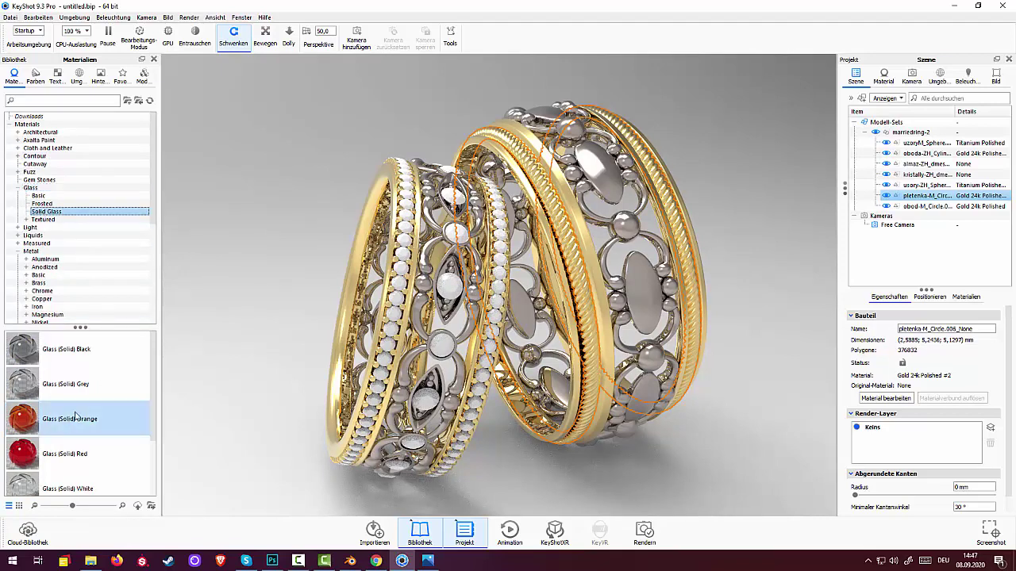
left_click(37, 181)
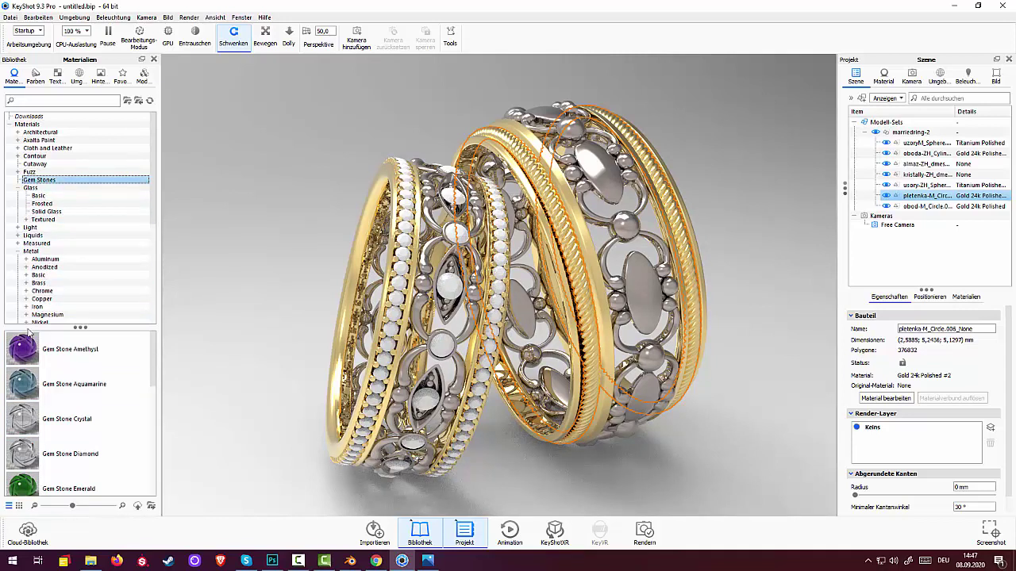
left_click(33, 422)
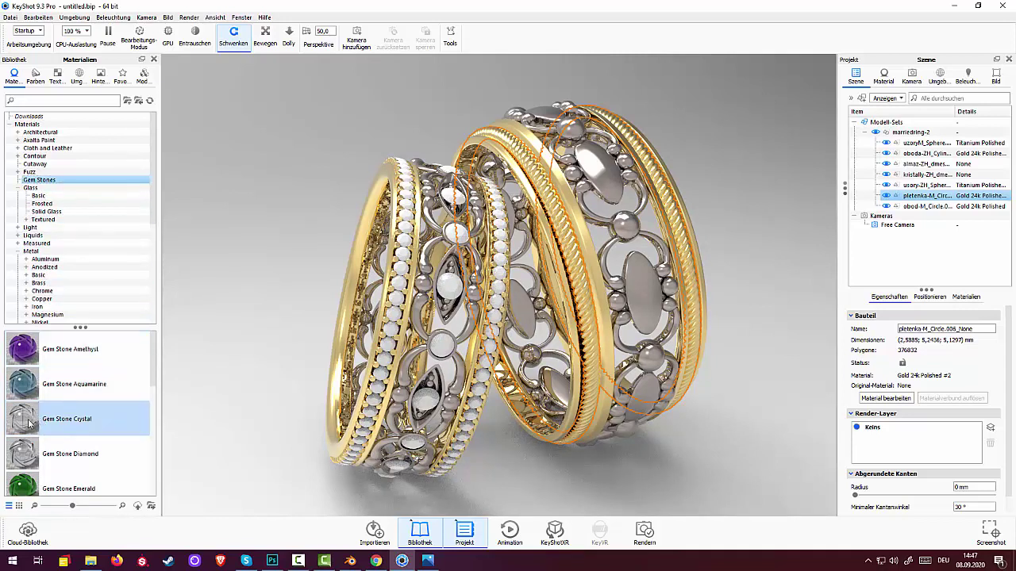
left_click_drag(24, 421, 912, 178)
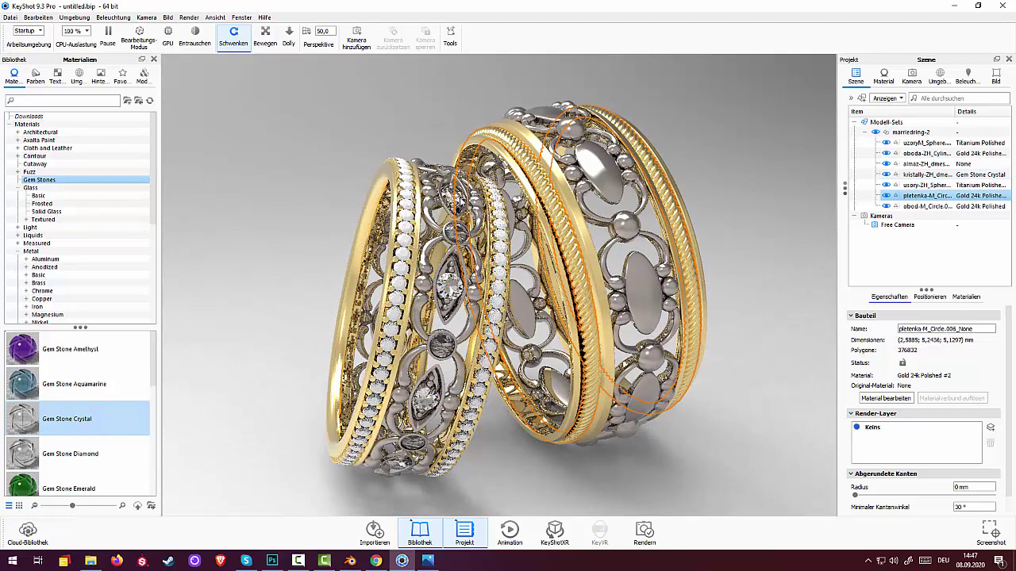
mouse_move(26, 422)
left_mouse_down()
mouse_move(915, 174)
mouse_move(913, 164)
left_mouse_up()
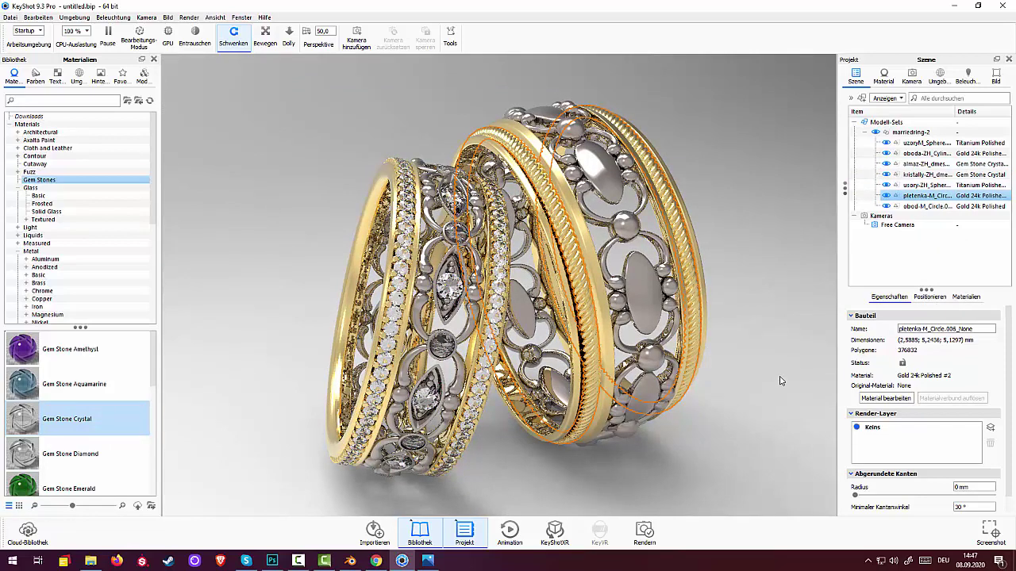
Step: Change Titanium Polished #1's metal type to Colour and set it to near-black #11131A
left_click(885, 79)
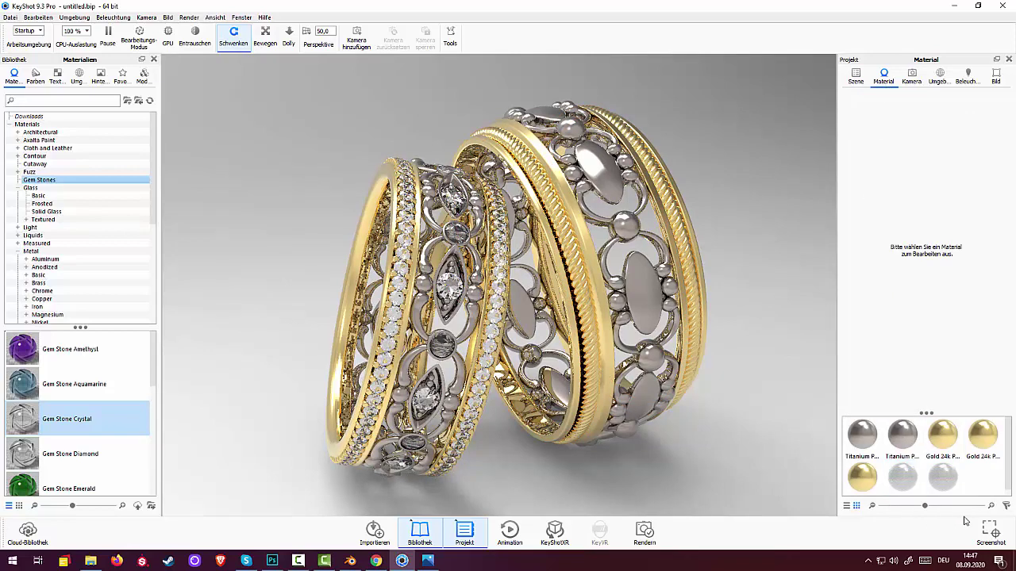
left_click(860, 443)
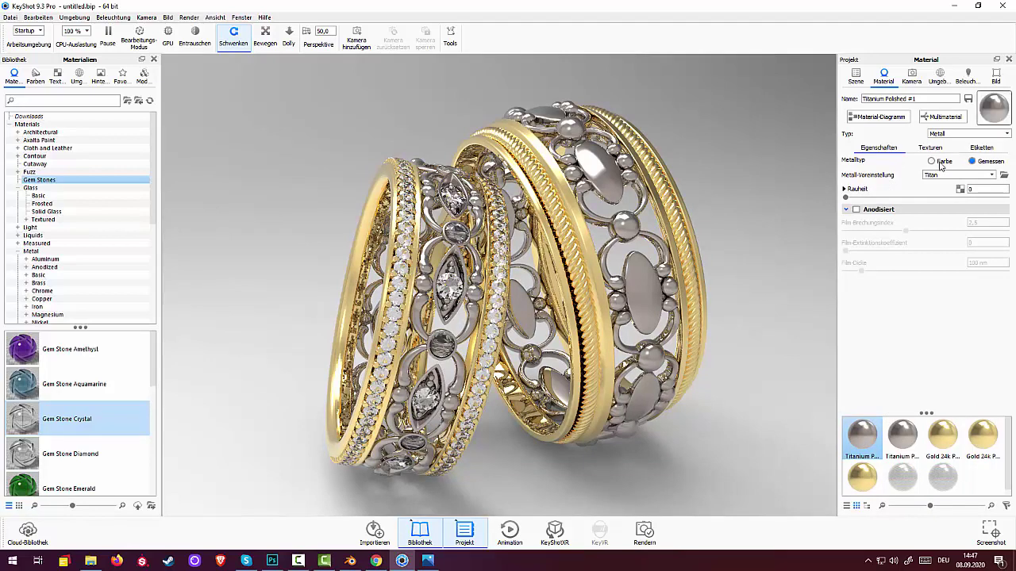
left_click(931, 162)
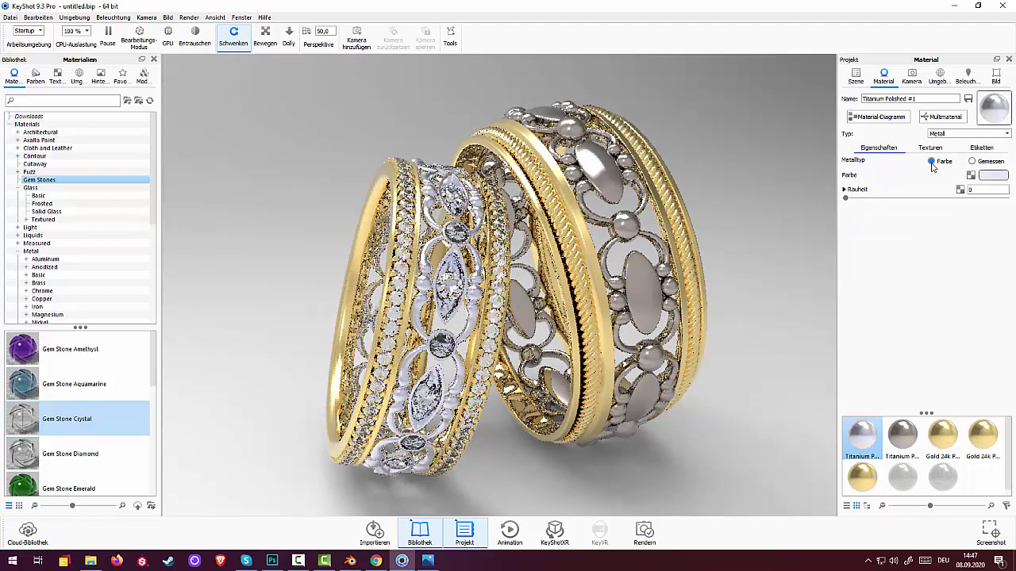
left_click(984, 176)
left_click_drag(912, 124, 925, 143)
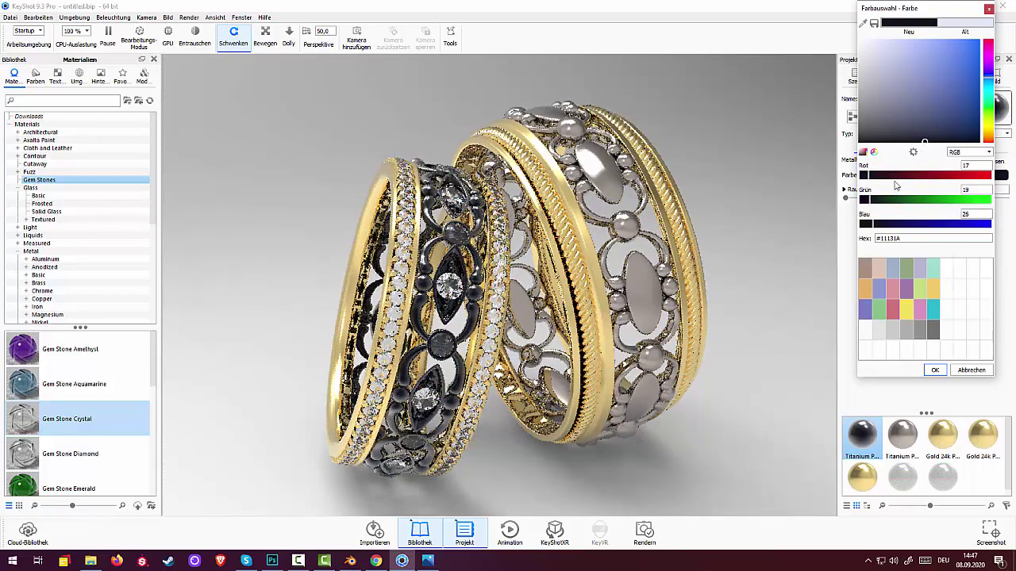
left_click(903, 441)
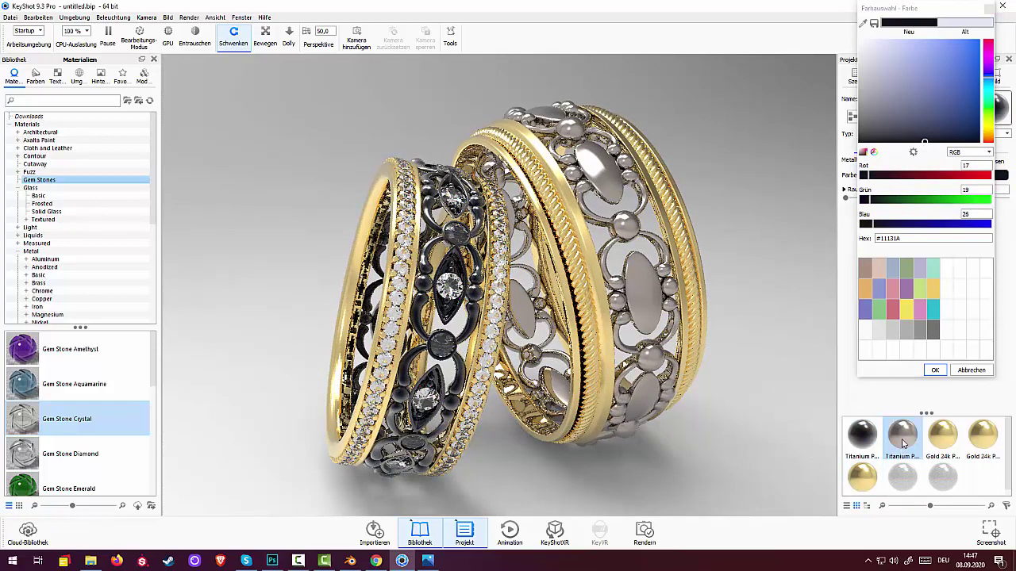
left_click(935, 370)
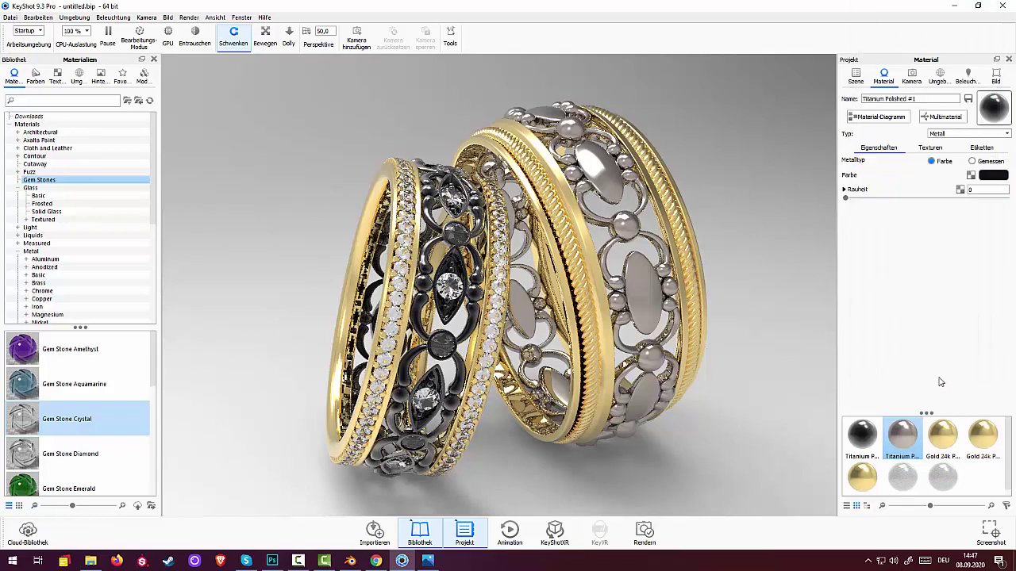
Step: Apply the black titanium material to the right ring's filigree, keeping the Metal type
left_click(865, 439)
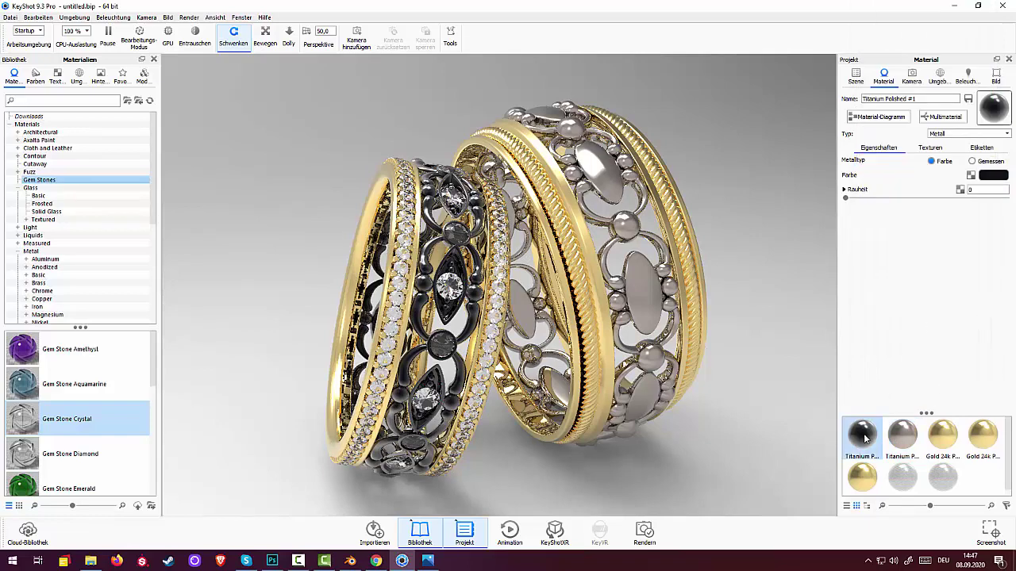
left_click_drag(865, 439, 645, 308)
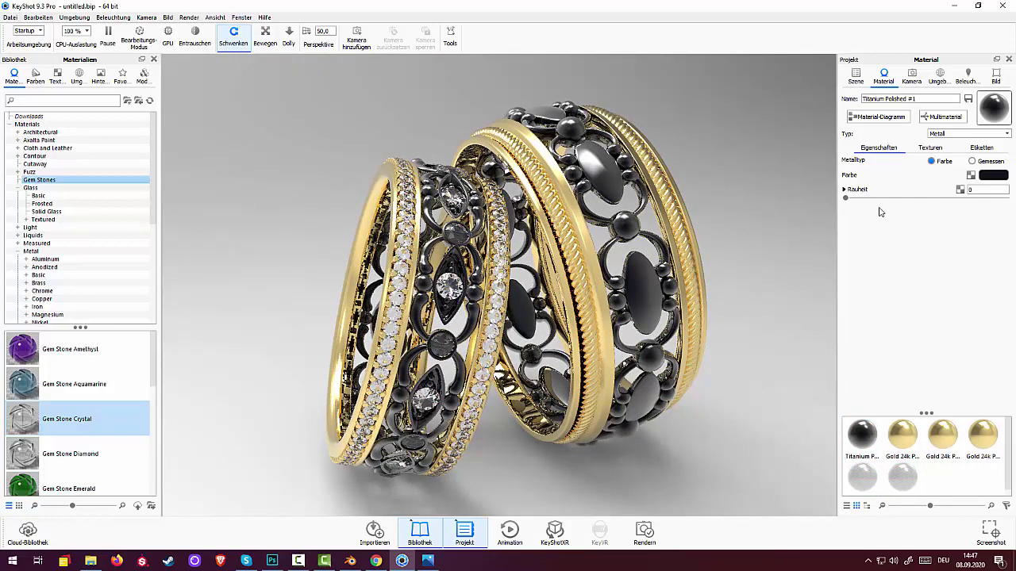
left_click(939, 136)
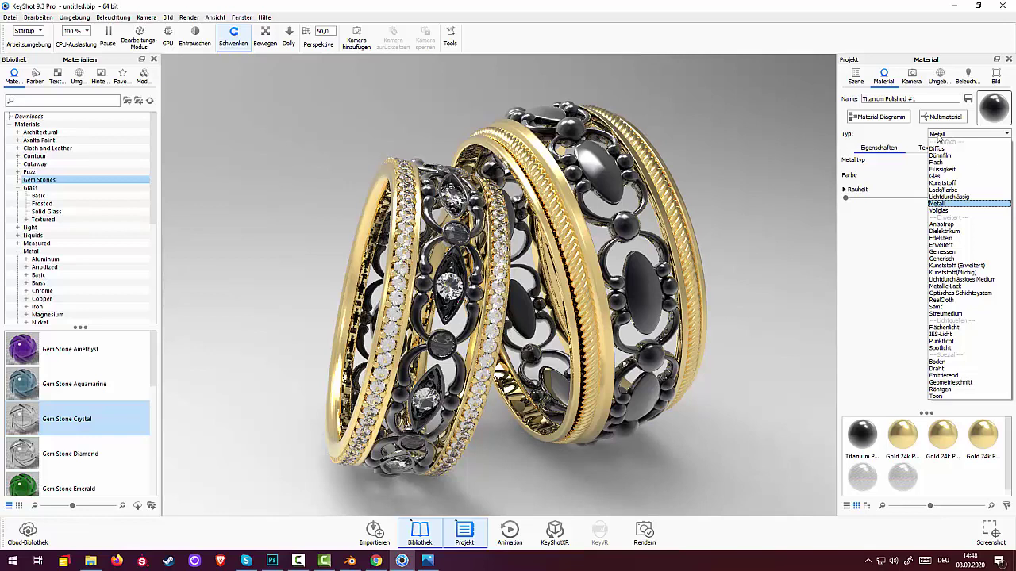
left_click(938, 136)
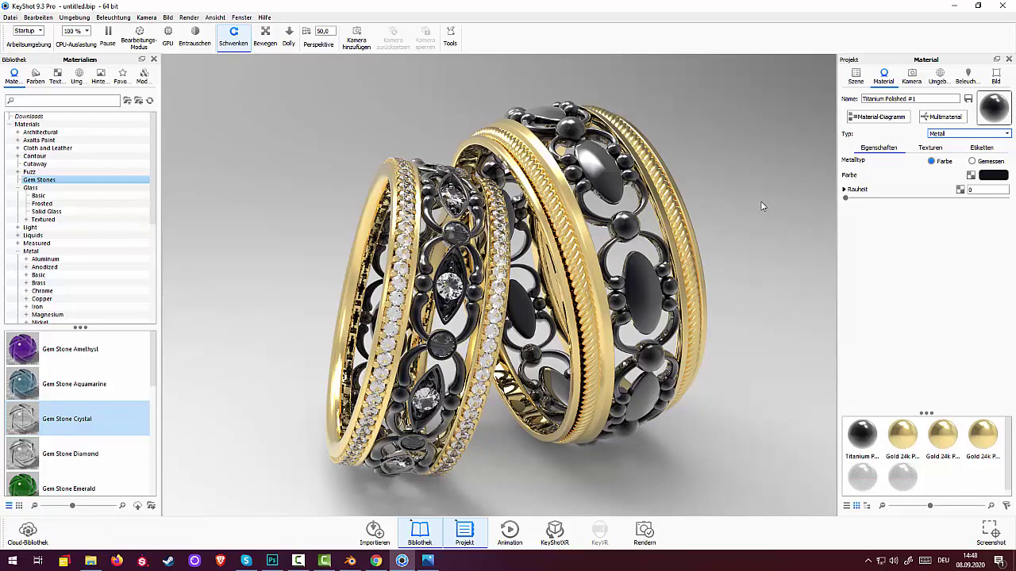
left_click(939, 78)
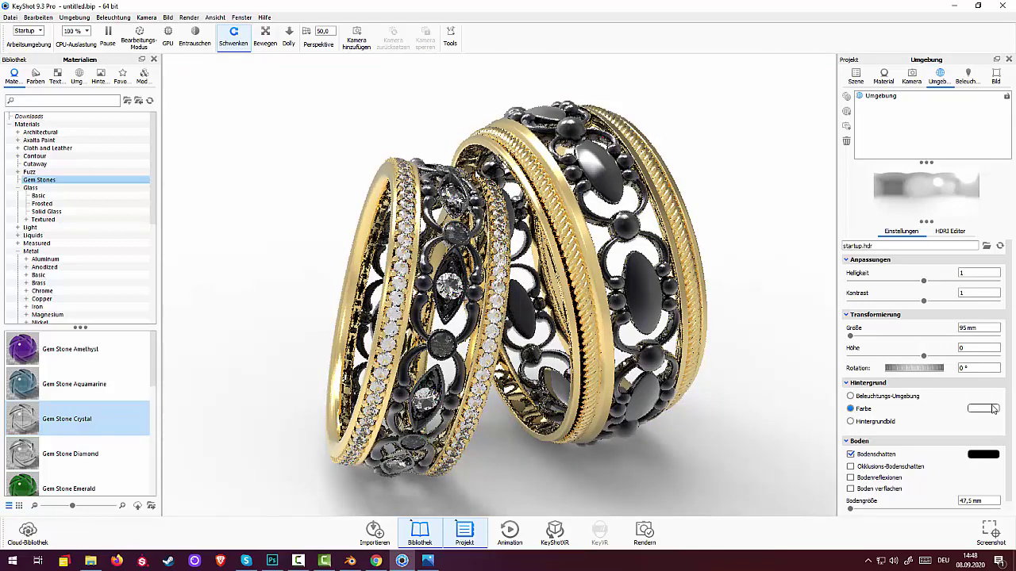
Step: Give the background a plain colour, darkening it from pale pink toward mauve against the reference
left_click(988, 409)
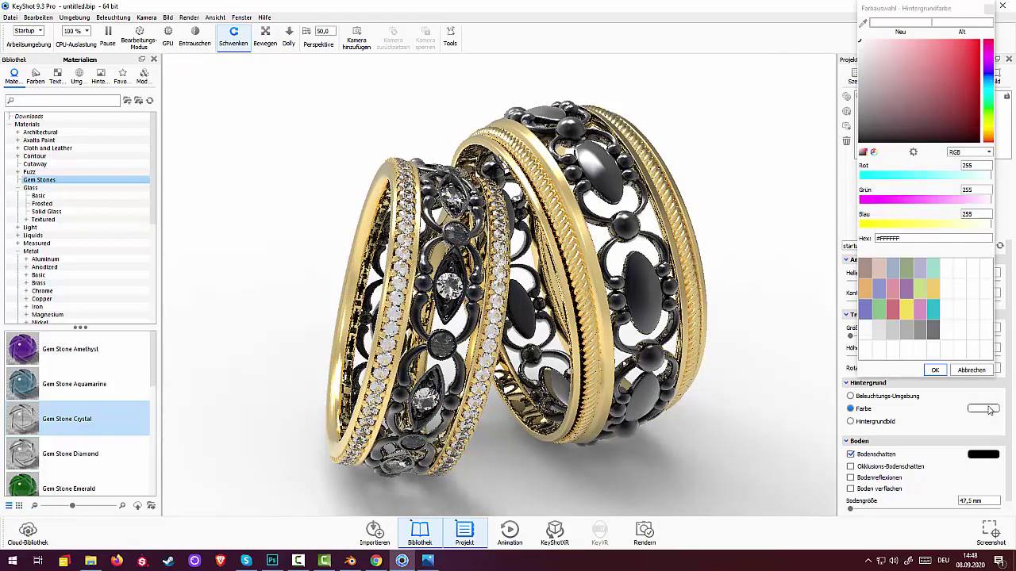
left_click(879, 270)
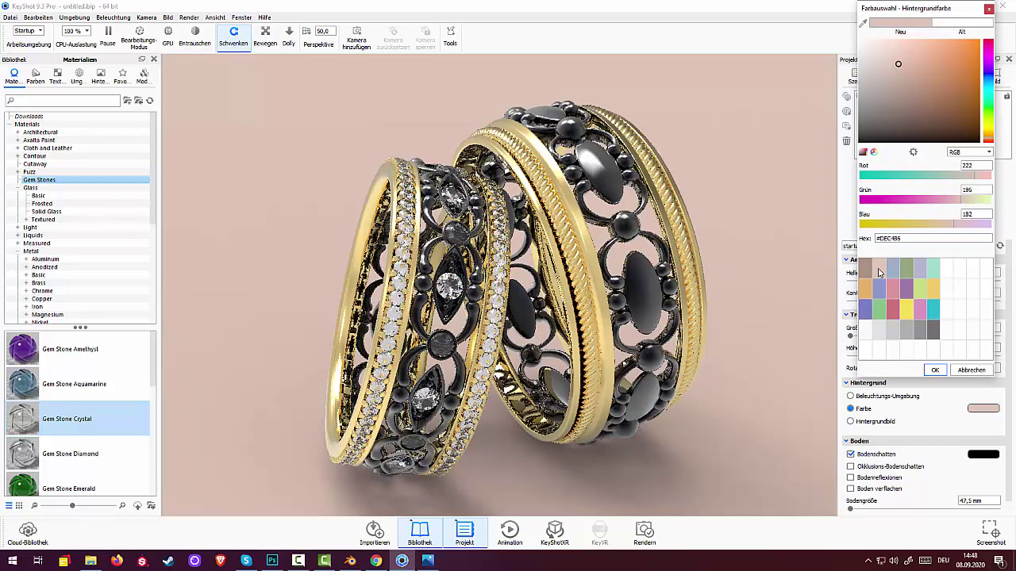
left_click(427, 561)
left_click(427, 562)
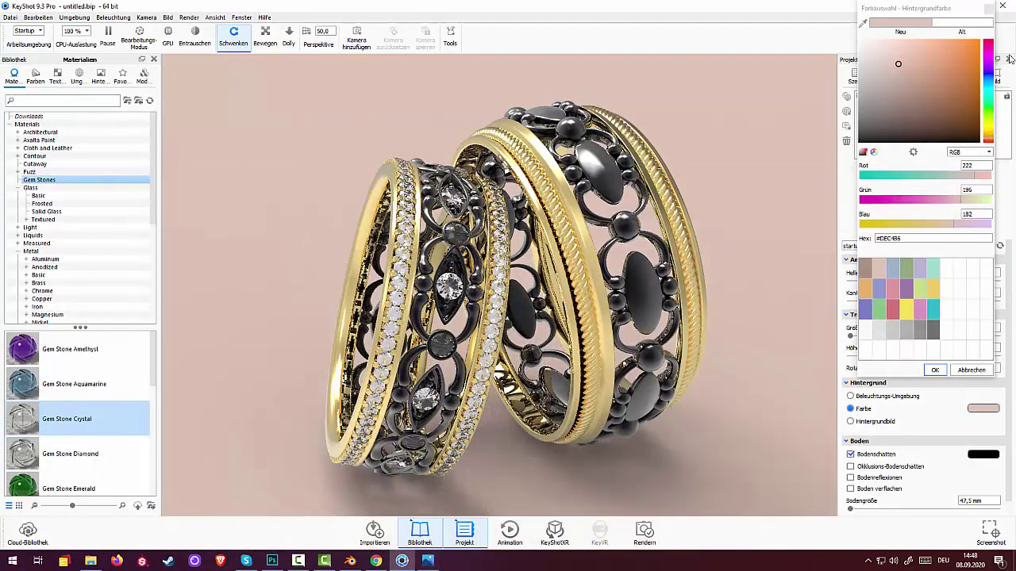
left_click_drag(898, 65, 896, 102)
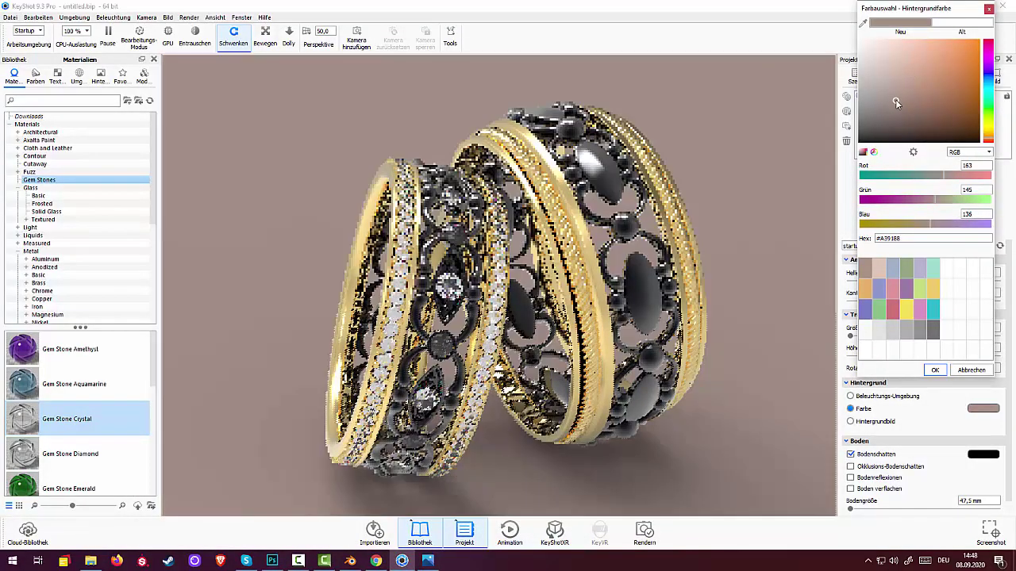
left_click(427, 562)
left_click(427, 562)
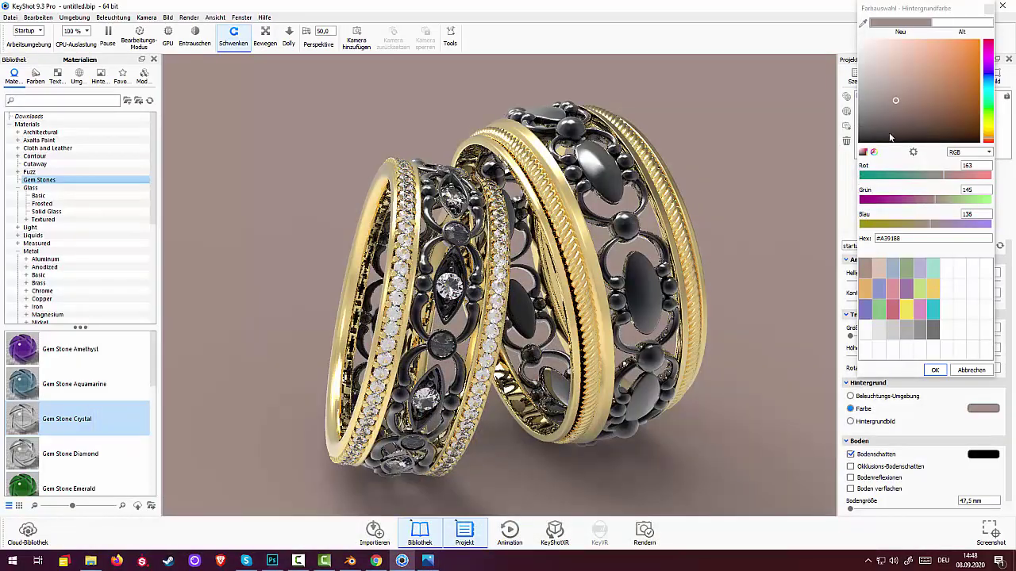
Step: Fine-tune the background to grey mauve RGB 153/142/137 (#998B89), checking the reference photo
left_click_drag(900, 101, 881, 105)
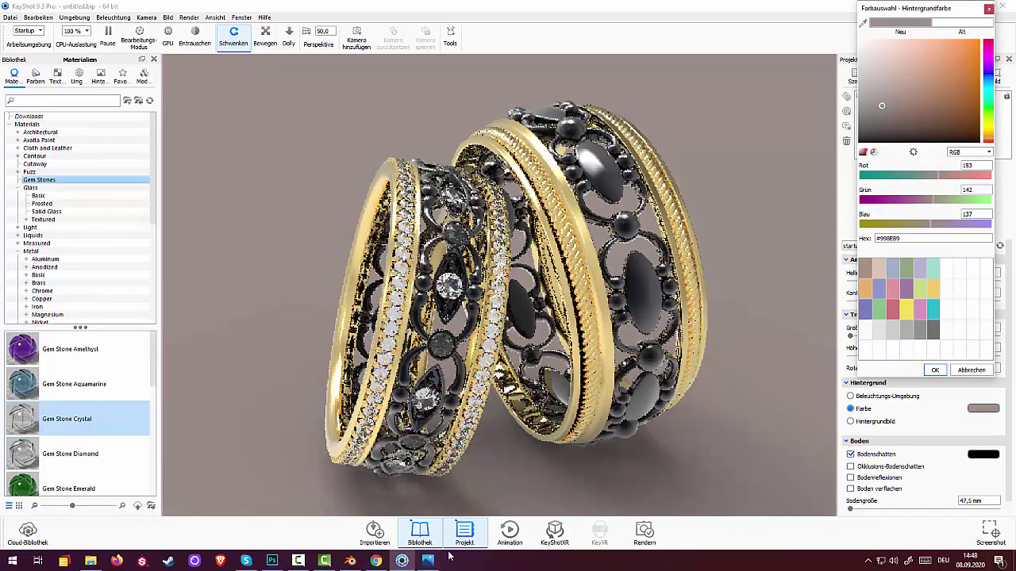
left_click(428, 562)
left_click(428, 562)
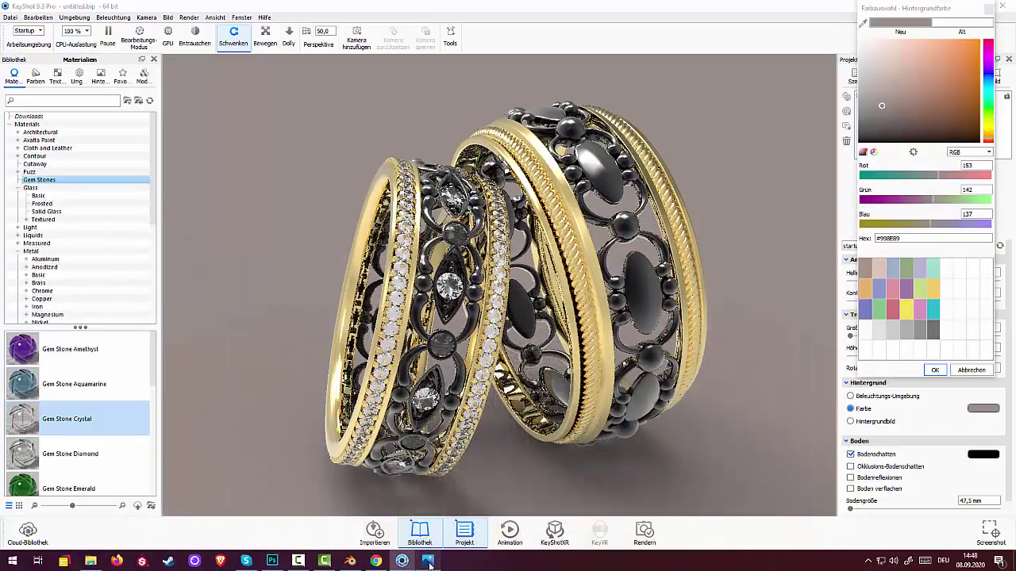
left_click(428, 562)
left_click(428, 562)
left_click(428, 562)
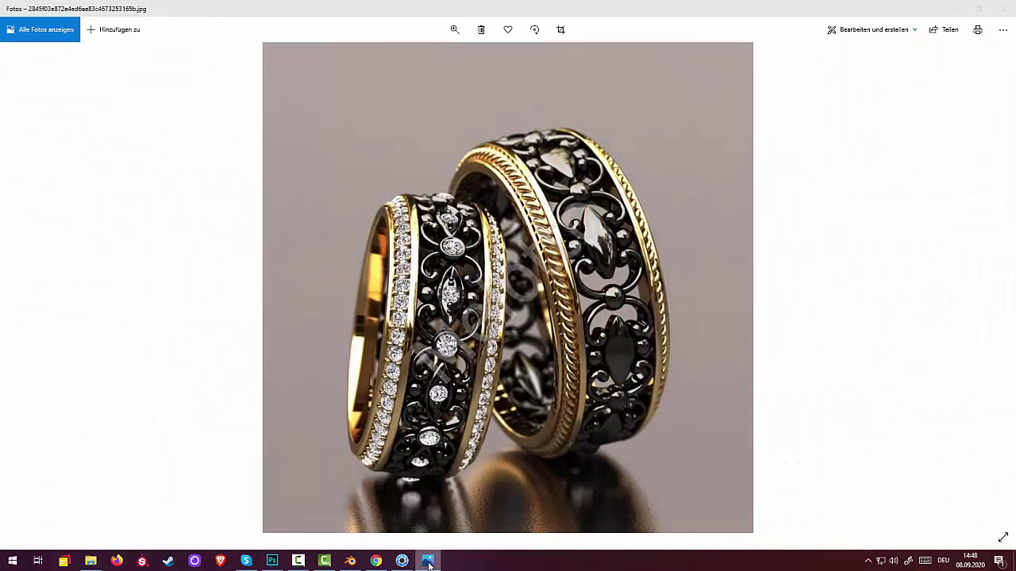
left_click(429, 562)
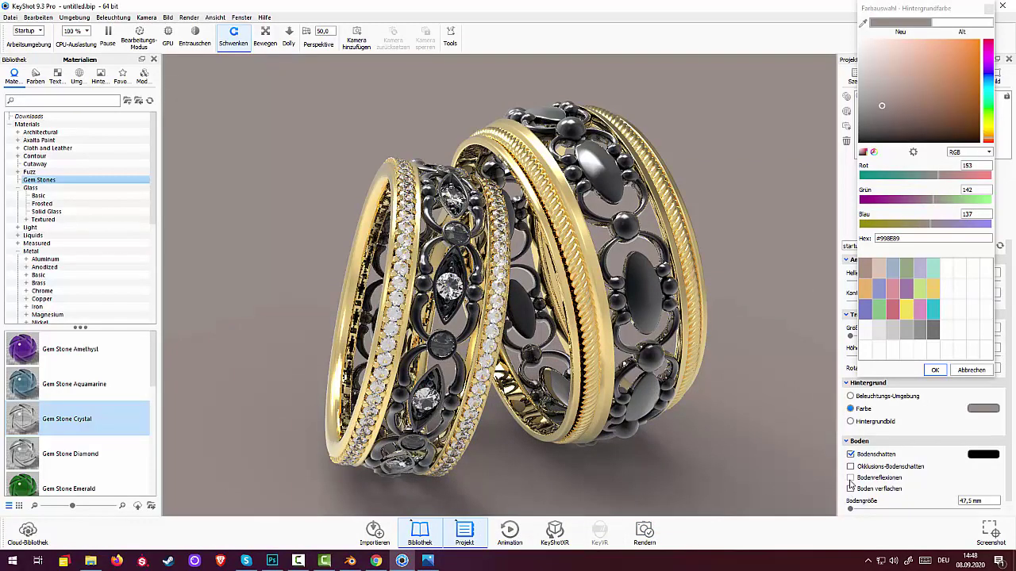
Step: Enable floor reflections, confirm the background colour, and set brightness 0,65 and contrast 1,676
left_click(851, 478)
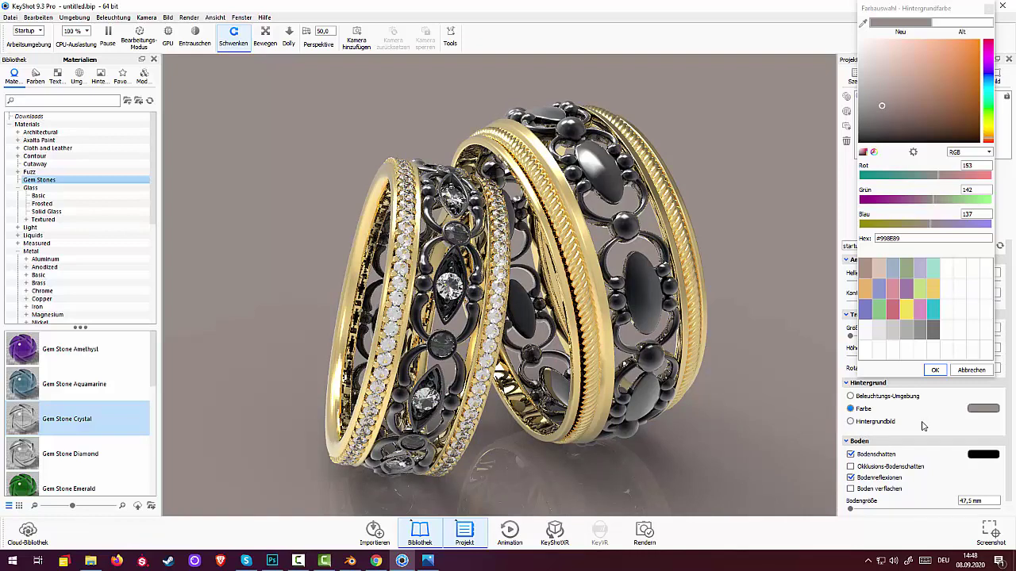
left_click(937, 372)
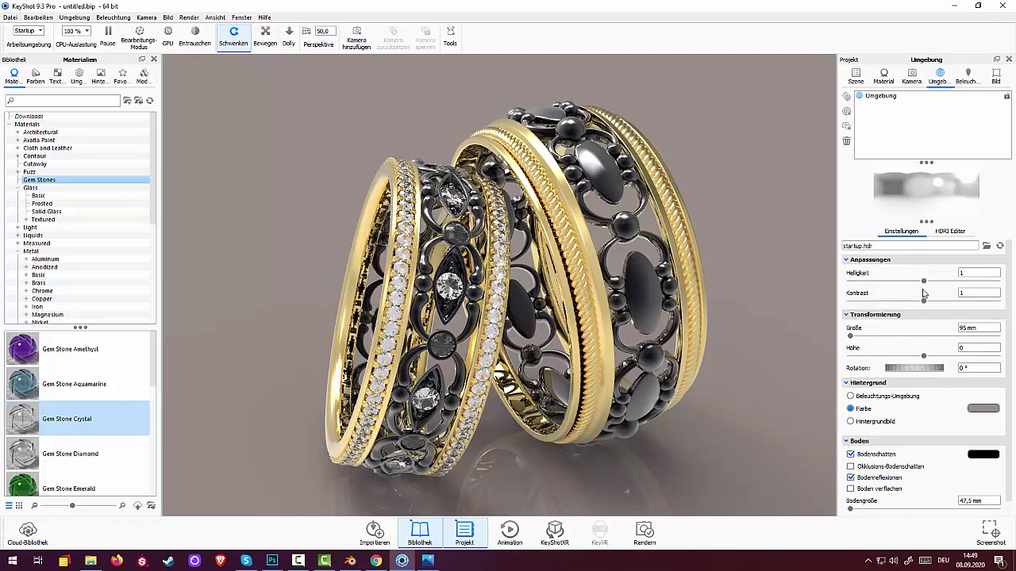
left_click_drag(918, 284, 879, 294)
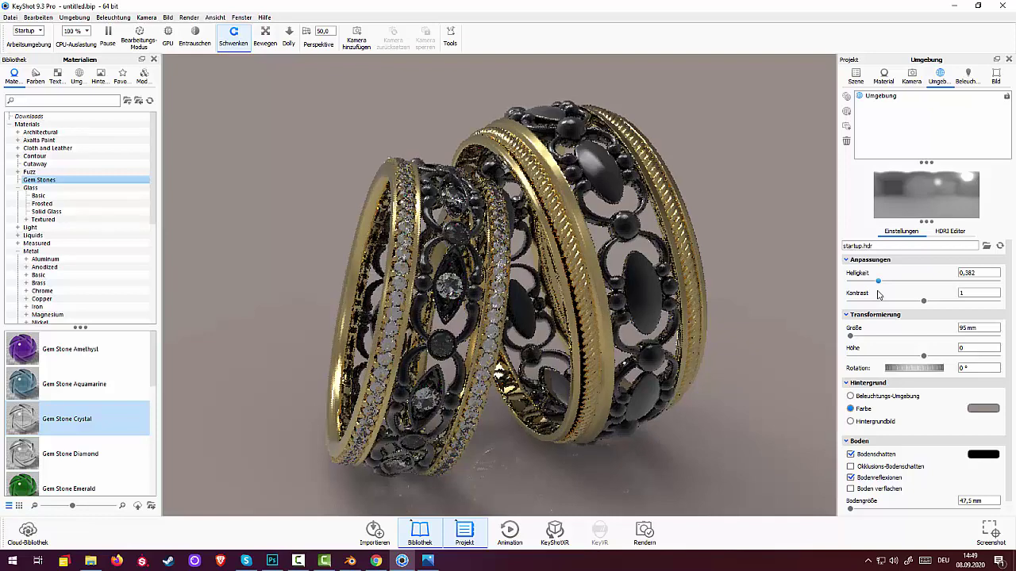
left_click_drag(879, 294, 898, 298)
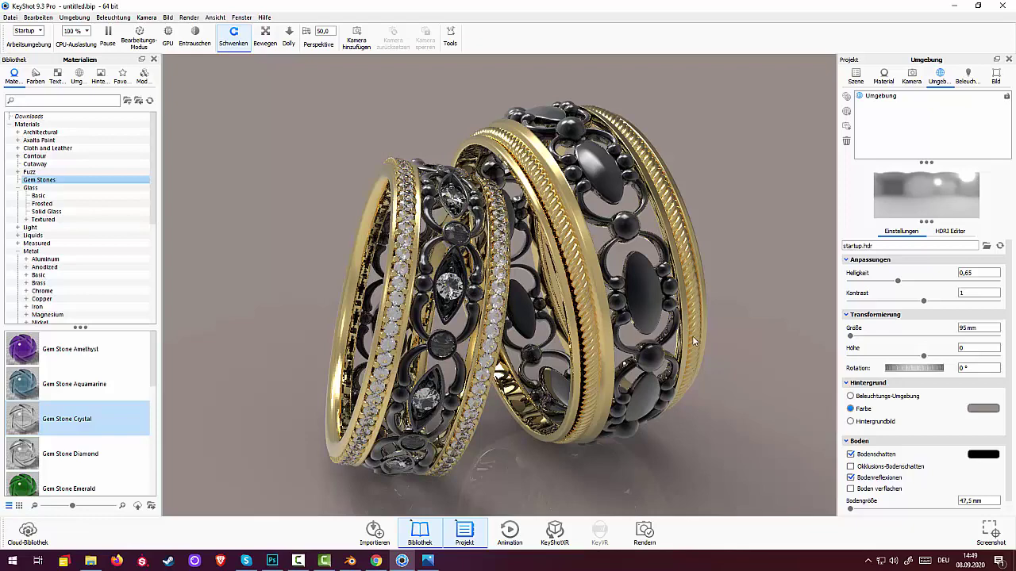
left_click_drag(924, 302, 976, 309)
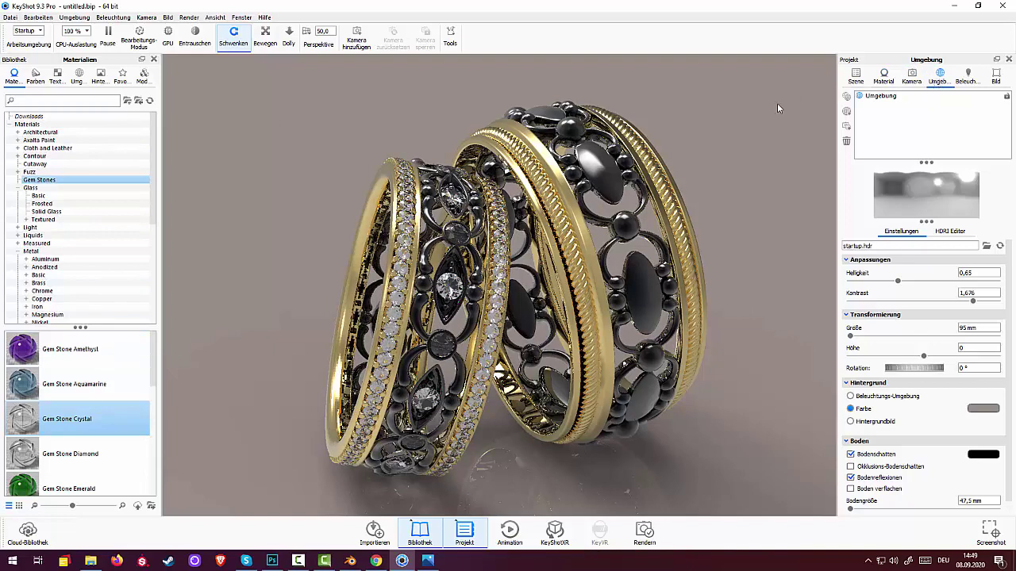
Step: Try the cyclorama and 3 Panels Tilted 4K studio environments, adjusting brightness to 0.788
left_click(79, 75)
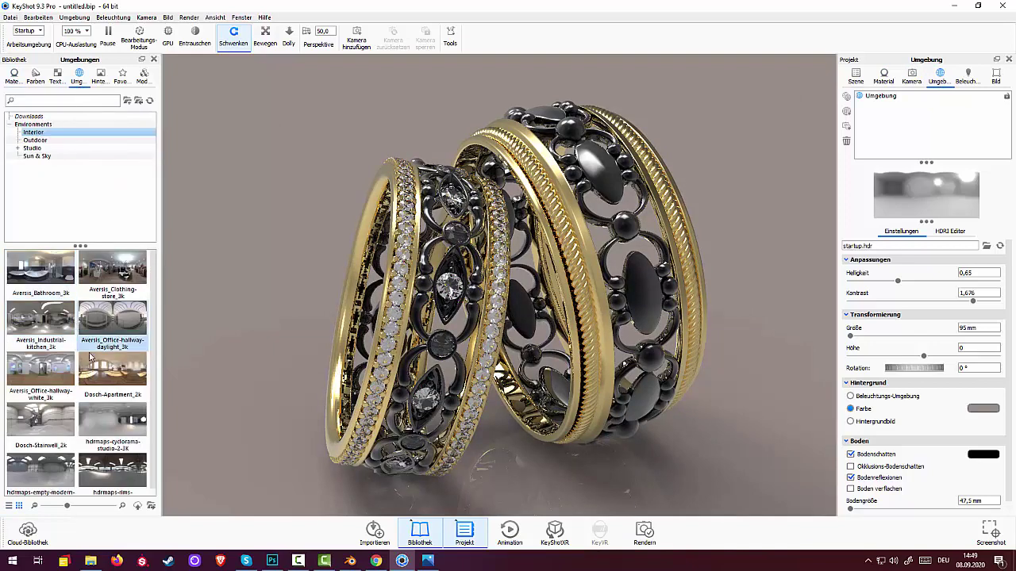
double_click(102, 427)
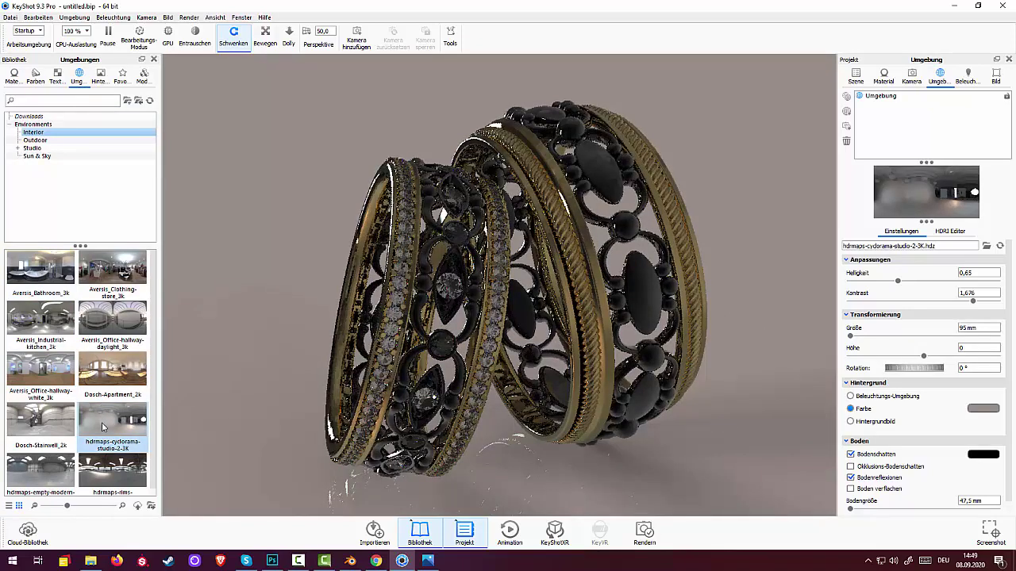
left_click(33, 148)
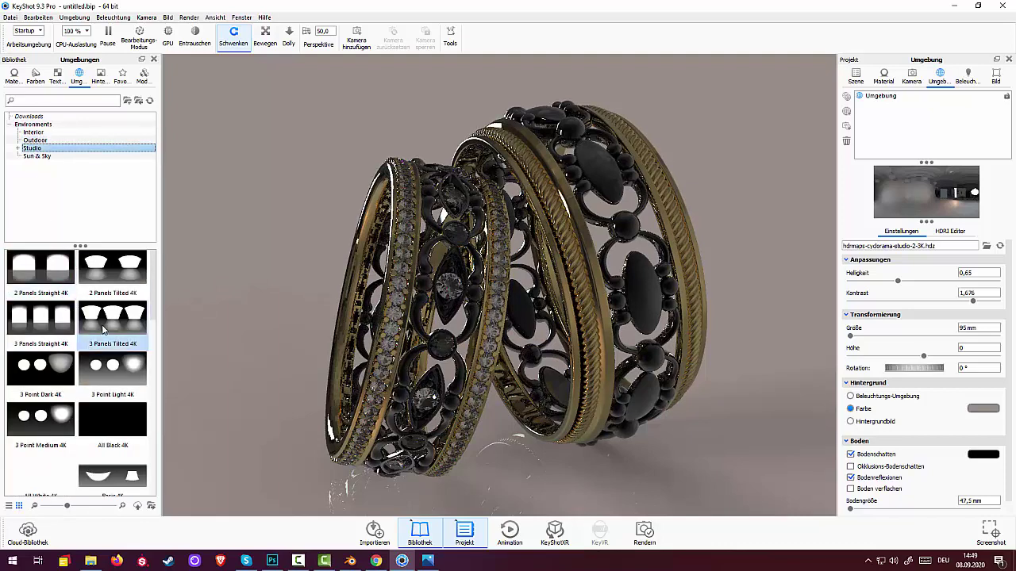
left_click(116, 315)
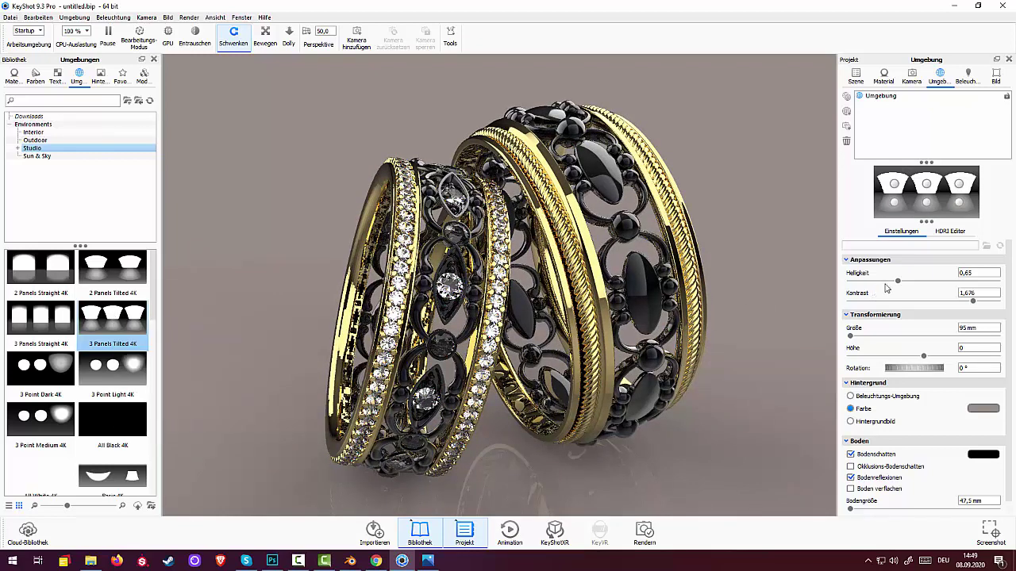
left_click_drag(897, 287, 875, 293)
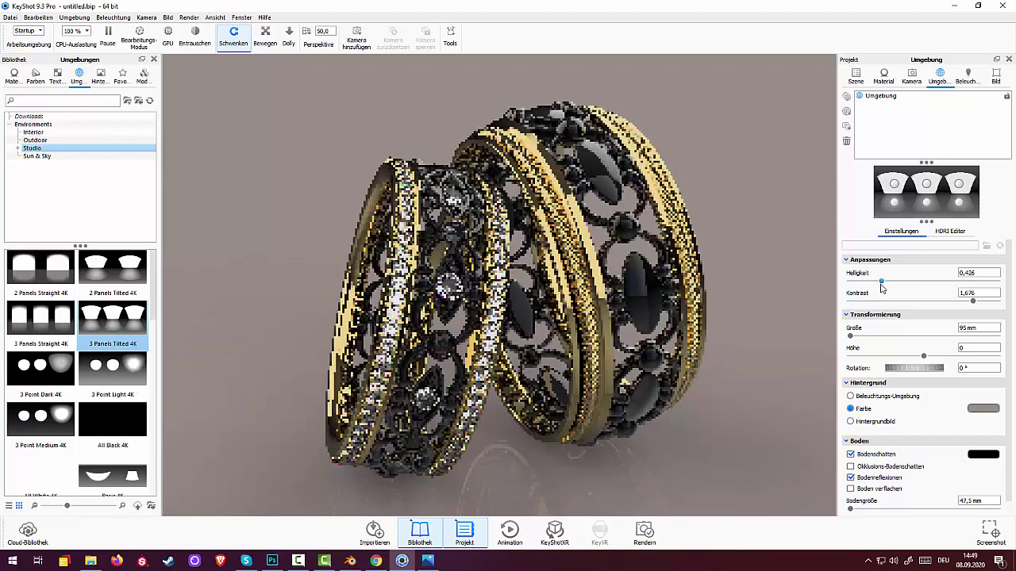
mouse_move(876, 292)
left_mouse_down()
mouse_move(931, 295)
mouse_move(908, 294)
left_mouse_up()
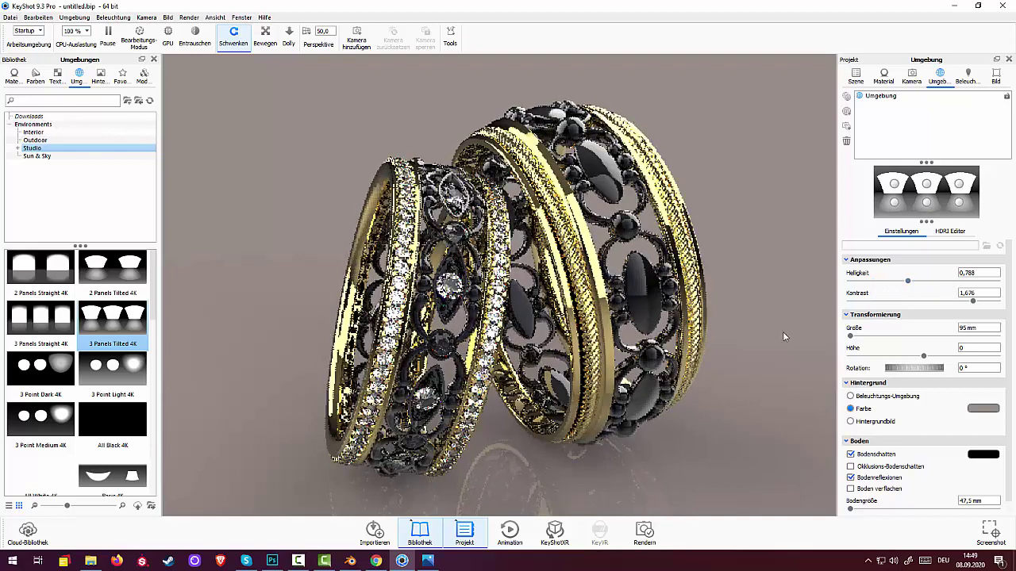
Step: Try Startup Contrast, Studio Backdrop and Startup Balanced 4K, settling on the startup environment
scroll(95, 408, "down", 5)
scroll(94, 408, "down", 5)
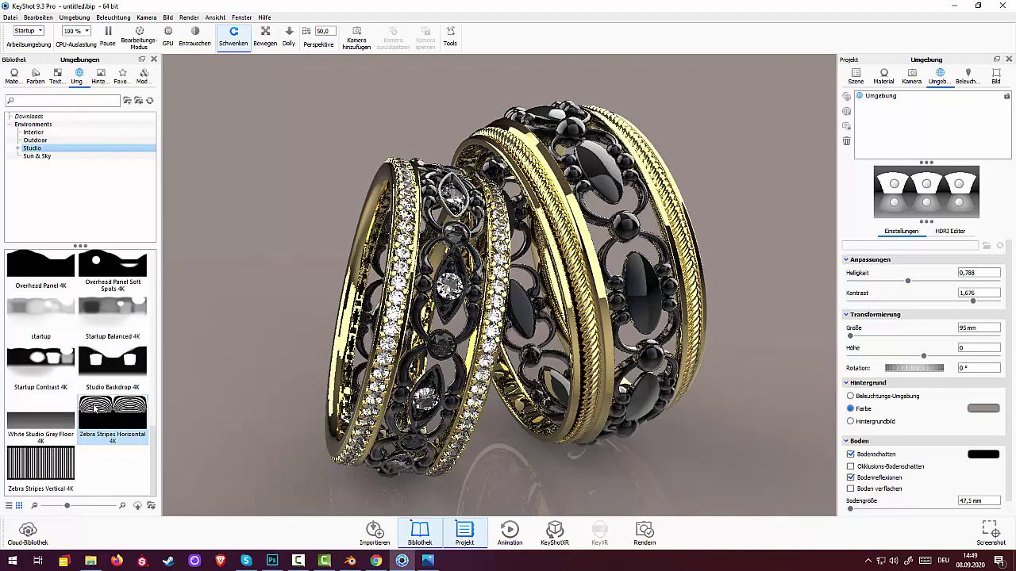
double_click(33, 364)
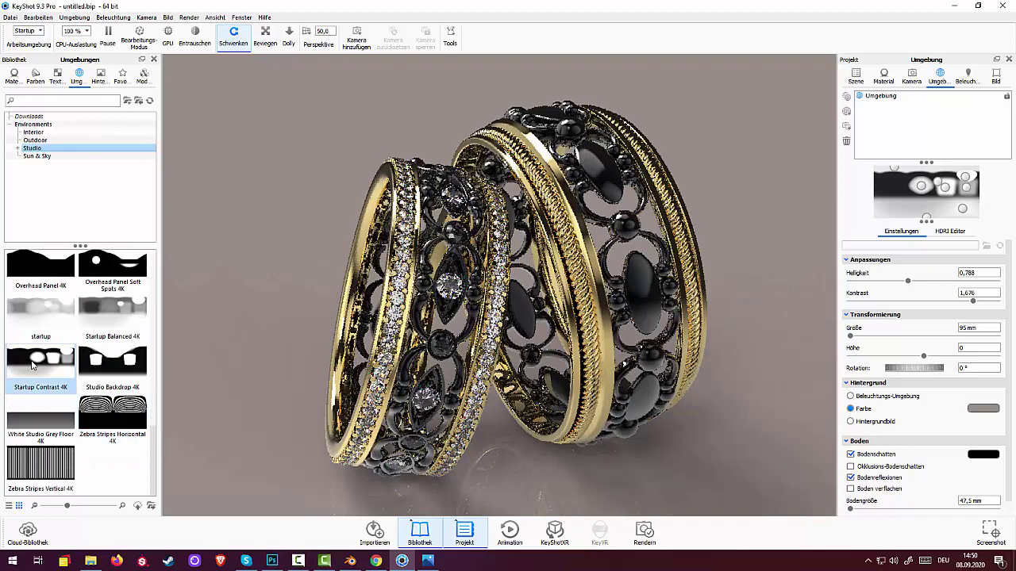
left_click(103, 362)
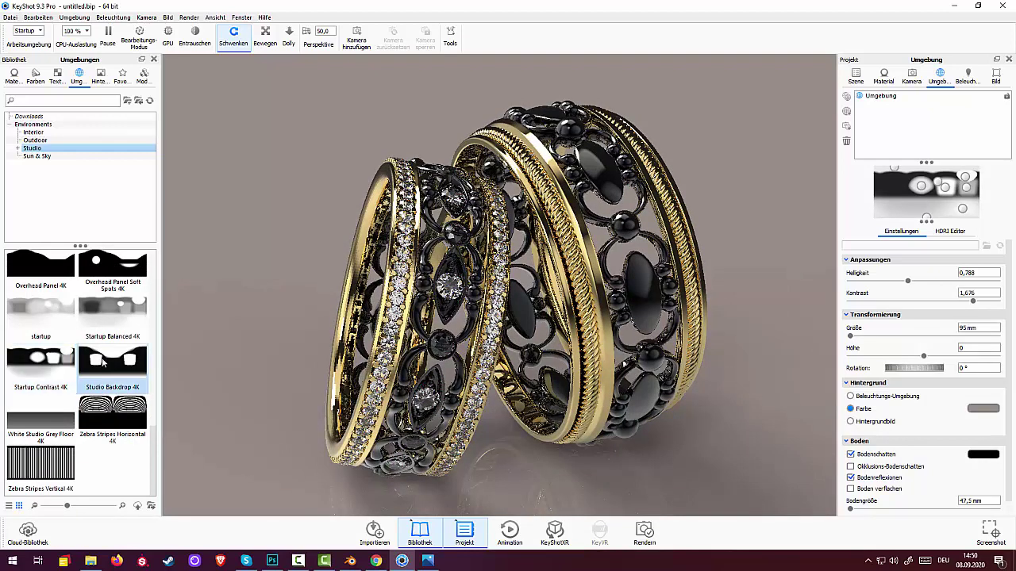
double_click(102, 361)
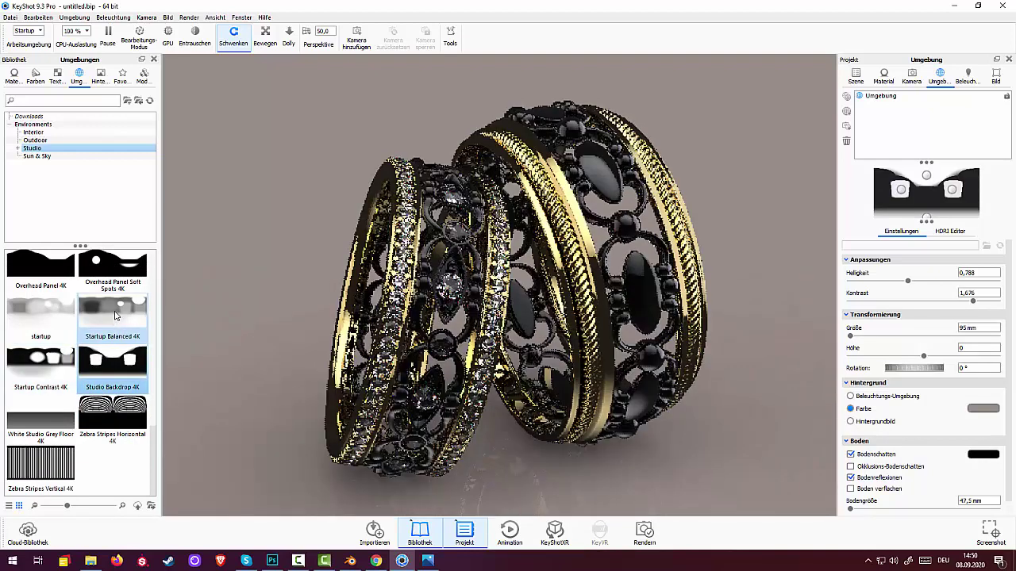
double_click(115, 316)
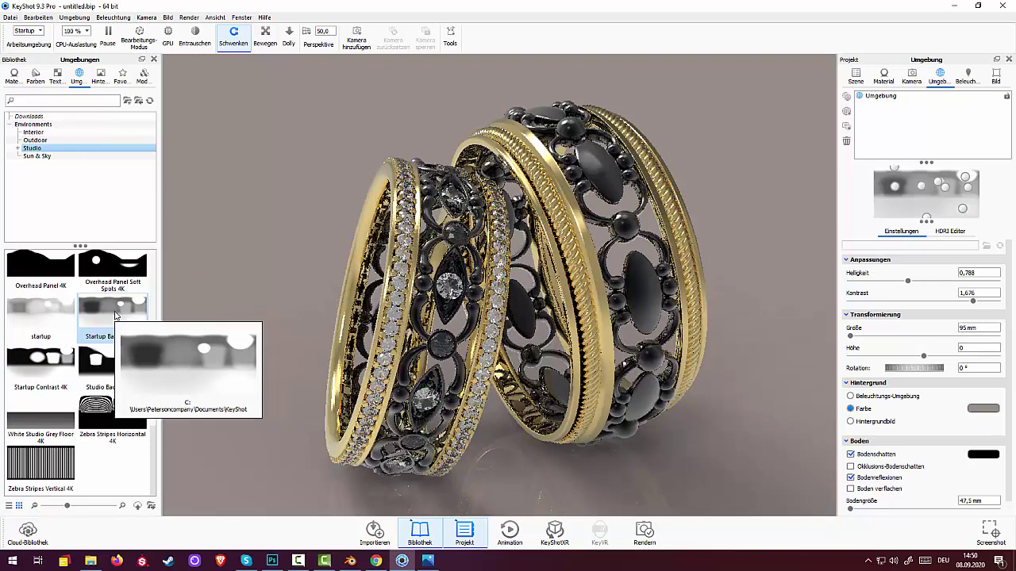
double_click(33, 310)
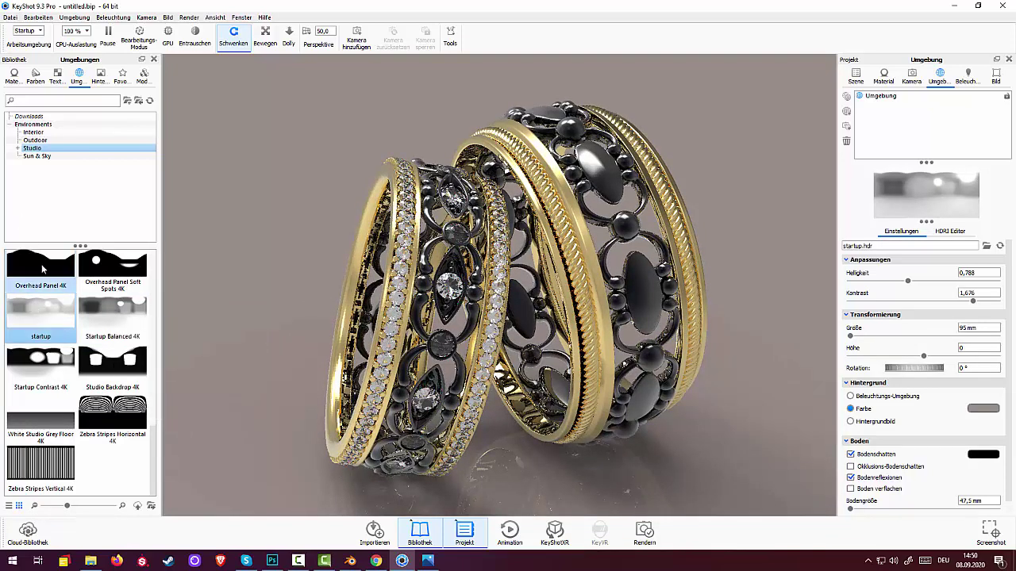
scroll(43, 286, "up", 5)
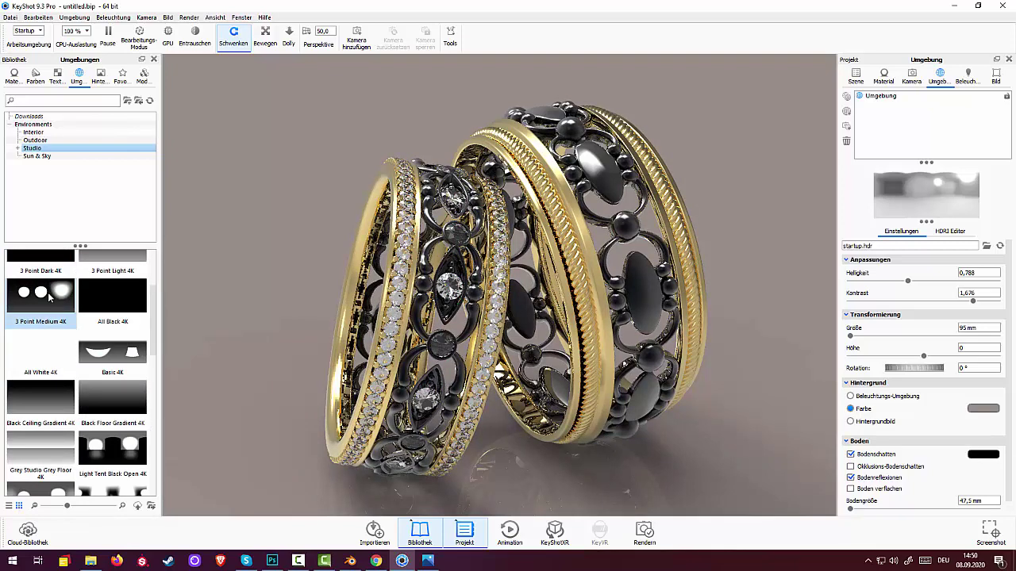
Step: Light the rings with 3 Point Medium 4K, brightening it and repositioning a light
double_click(49, 297)
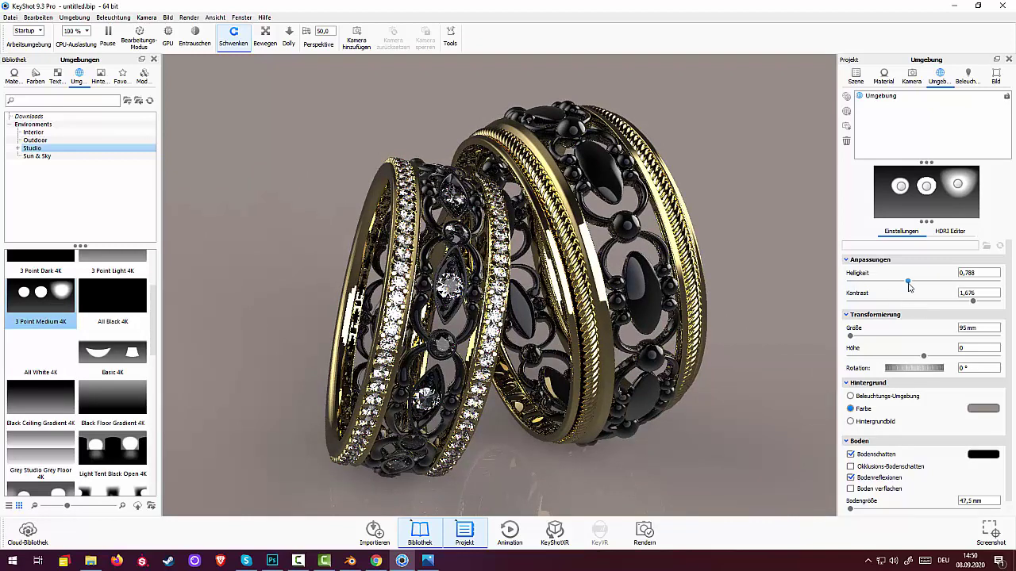
mouse_move(909, 282)
left_mouse_down()
mouse_move(971, 282)
mouse_move(948, 282)
left_mouse_up()
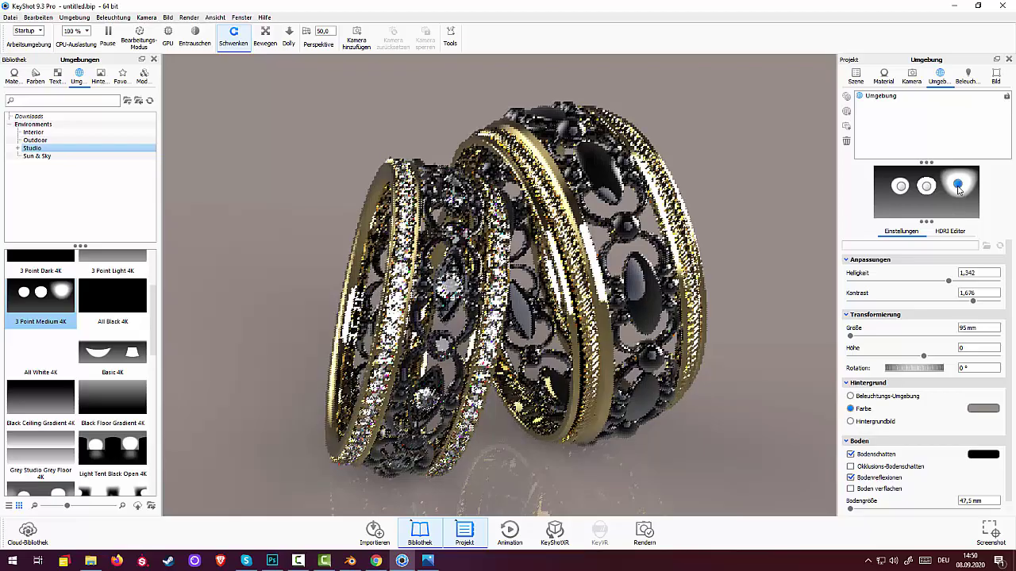
left_click_drag(963, 212, 813, 211)
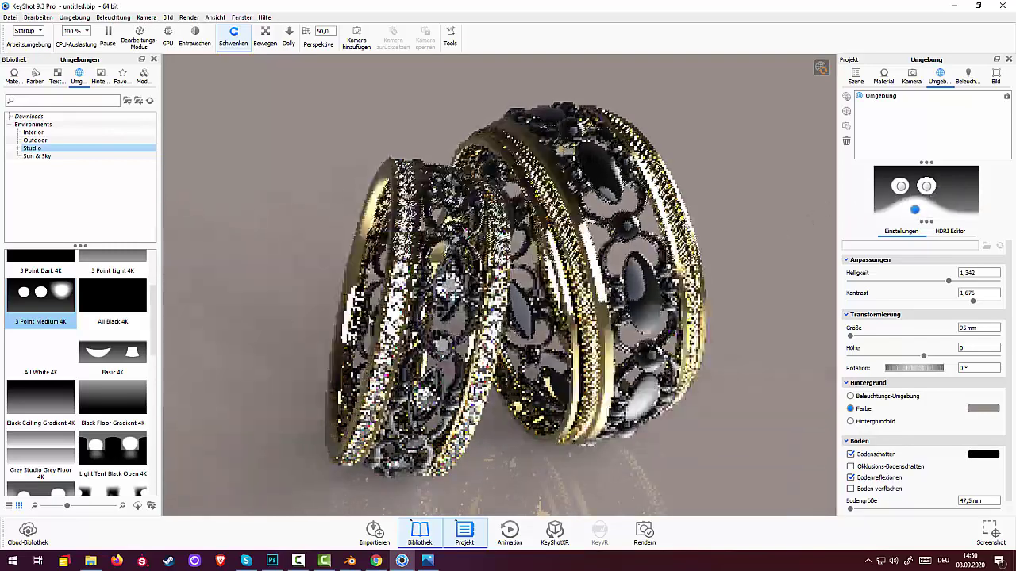
scroll(48, 301, "up", 3)
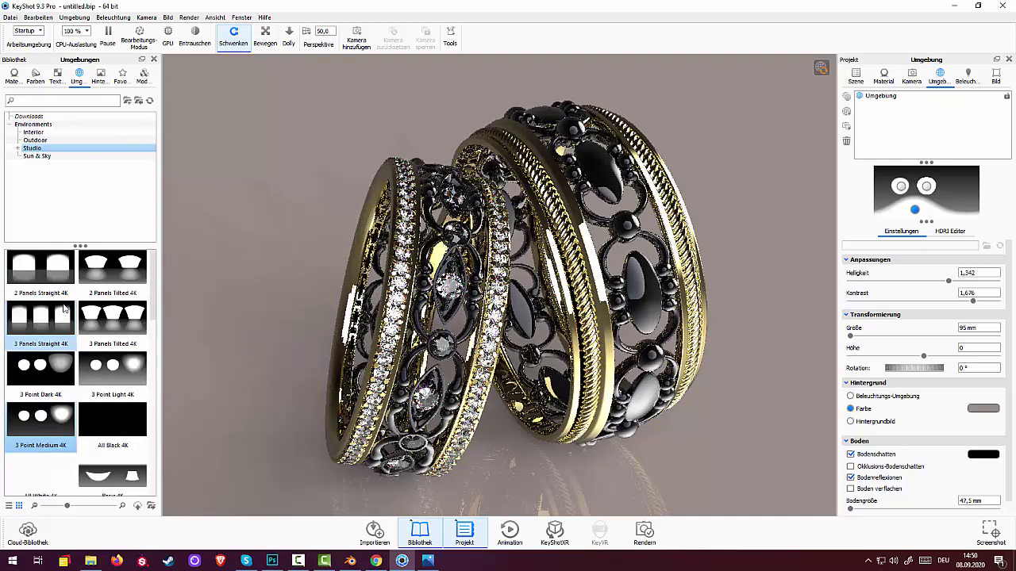
Step: Switch to 3 Panels Straight 4K at brightness 1.046 and compare with the reference photo
left_click(47, 279)
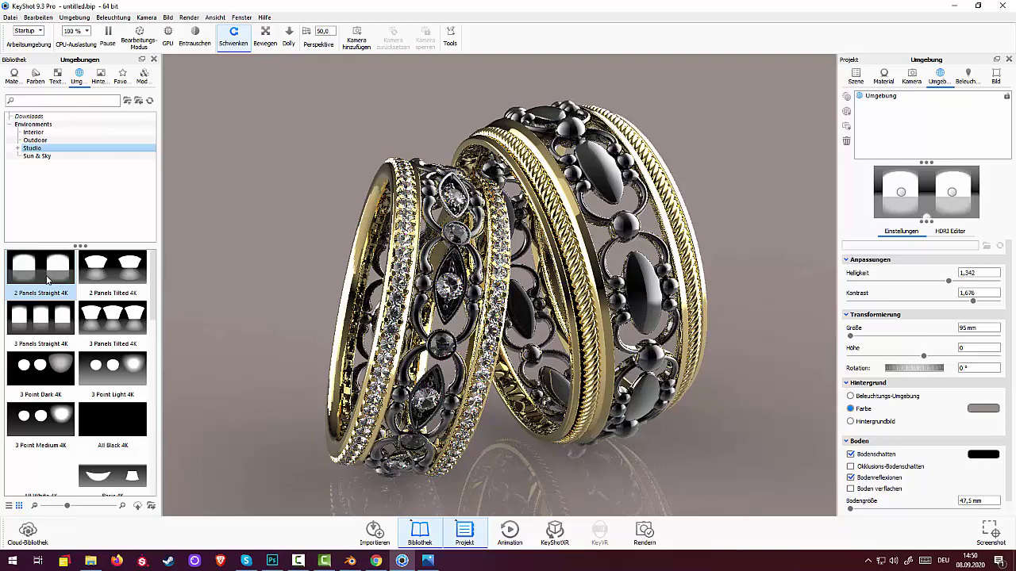
left_click(63, 316)
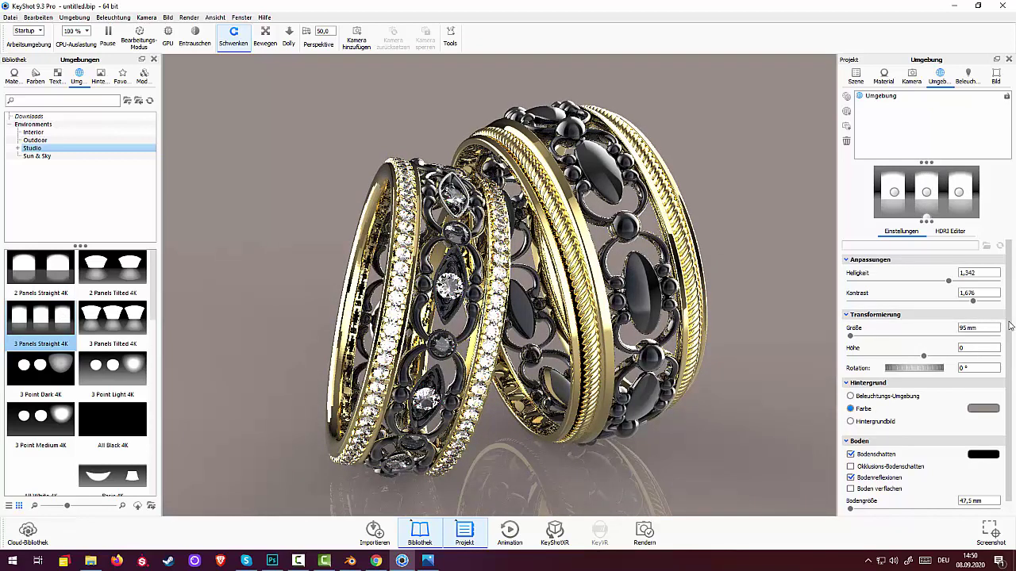
left_click_drag(946, 282, 926, 287)
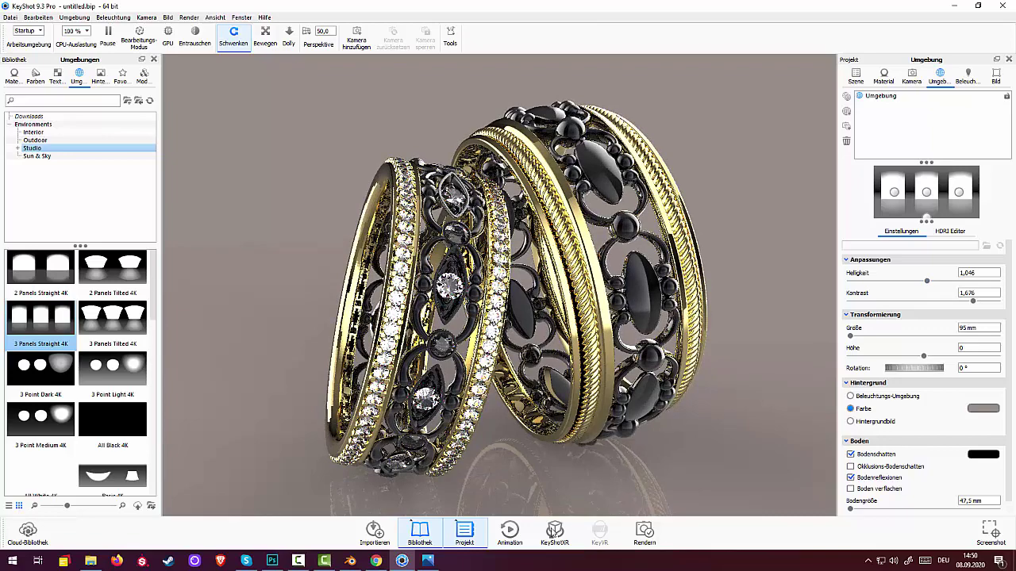
left_click(427, 561)
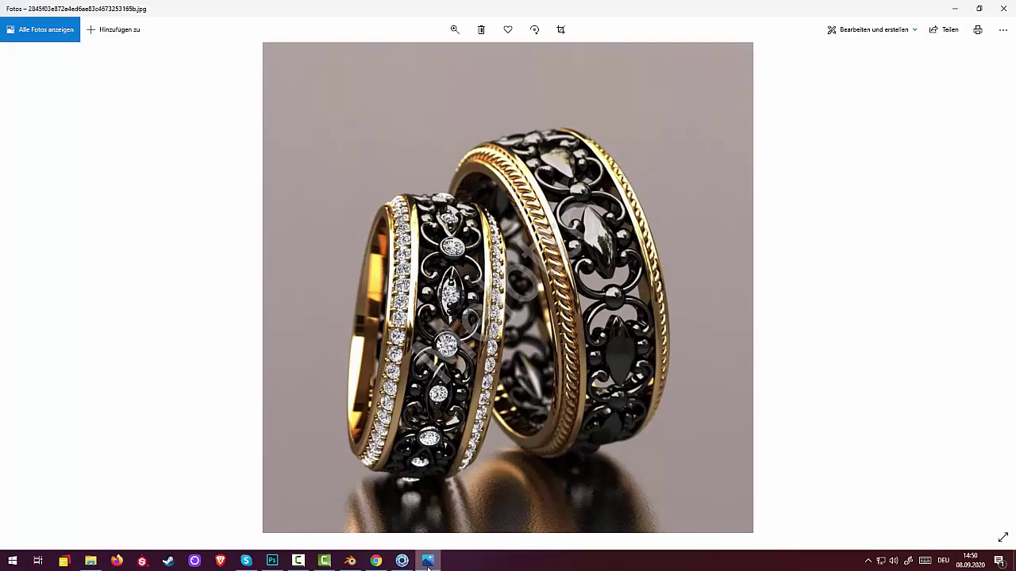
left_click(427, 561)
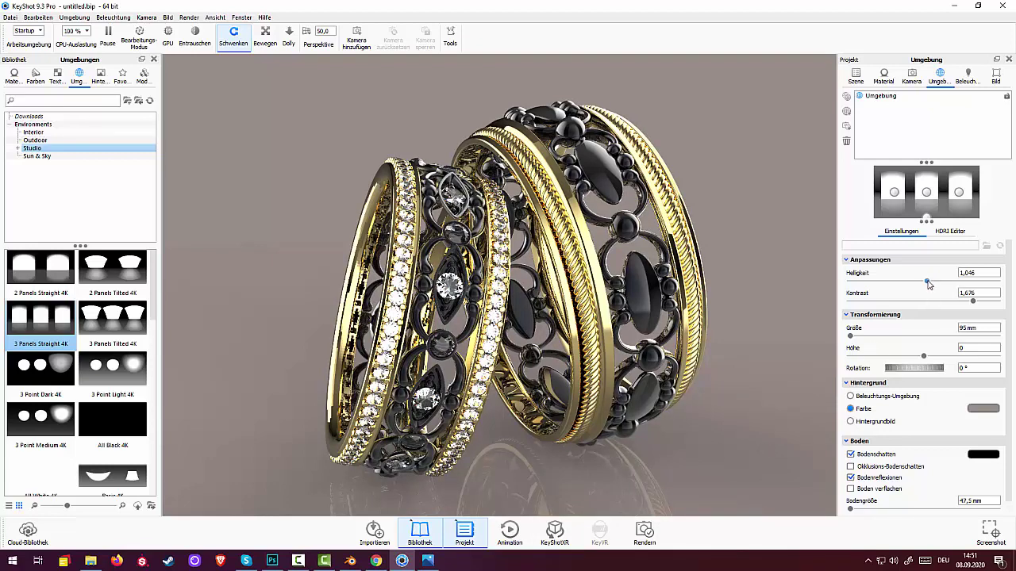
Step: Rotate the 3 Panels Straight 4K environment to 22.5°, with contrast 1.892 and brightness 0.996, and reposition a highlight
left_click_drag(928, 284, 930, 288)
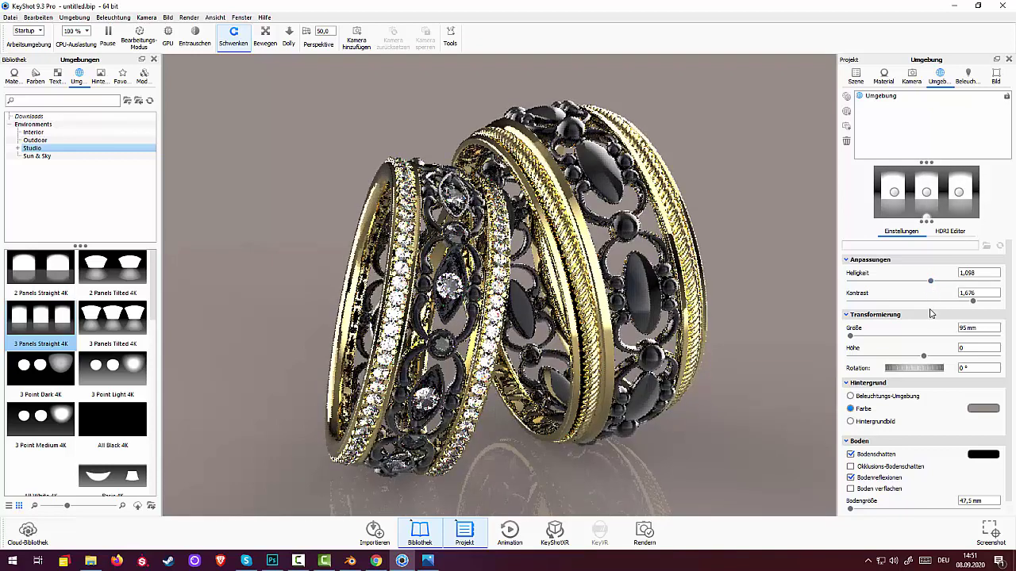
mouse_move(972, 301)
left_mouse_down()
mouse_move(990, 302)
mouse_move(976, 303)
left_mouse_up()
left_click_drag(941, 368, 877, 377)
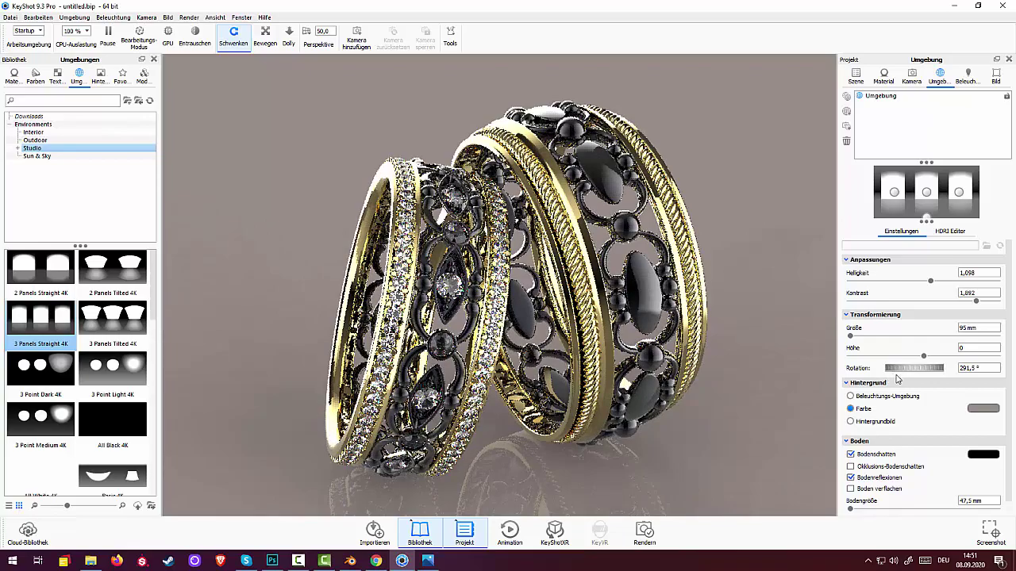
left_click_drag(900, 379, 944, 371)
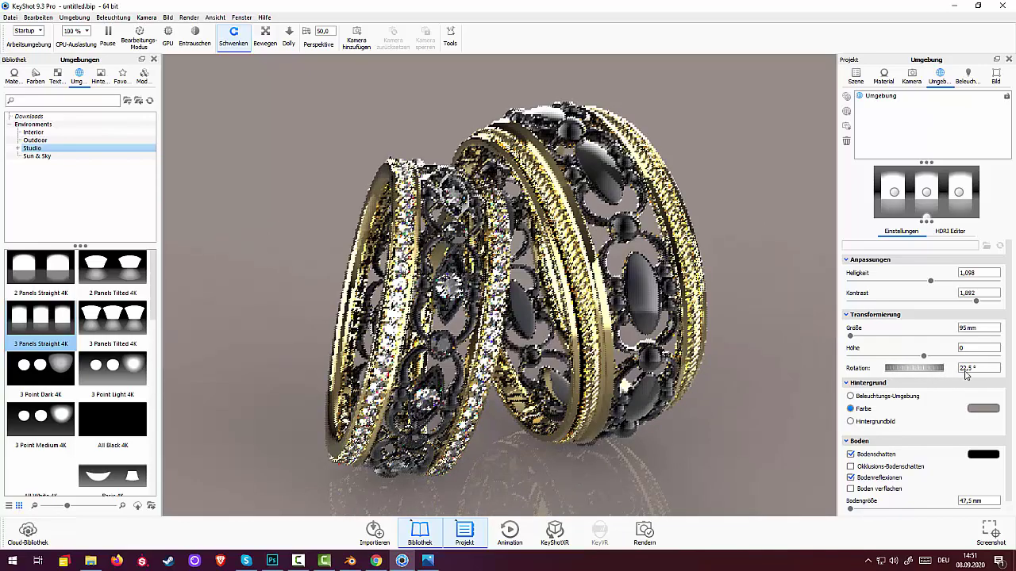
left_click(926, 205)
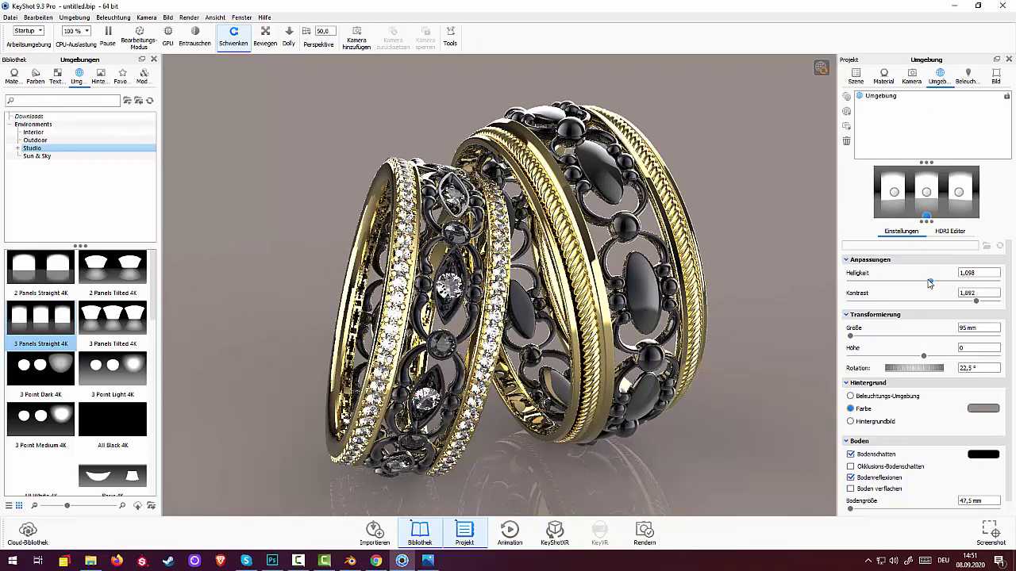
left_click_drag(930, 281, 923, 282)
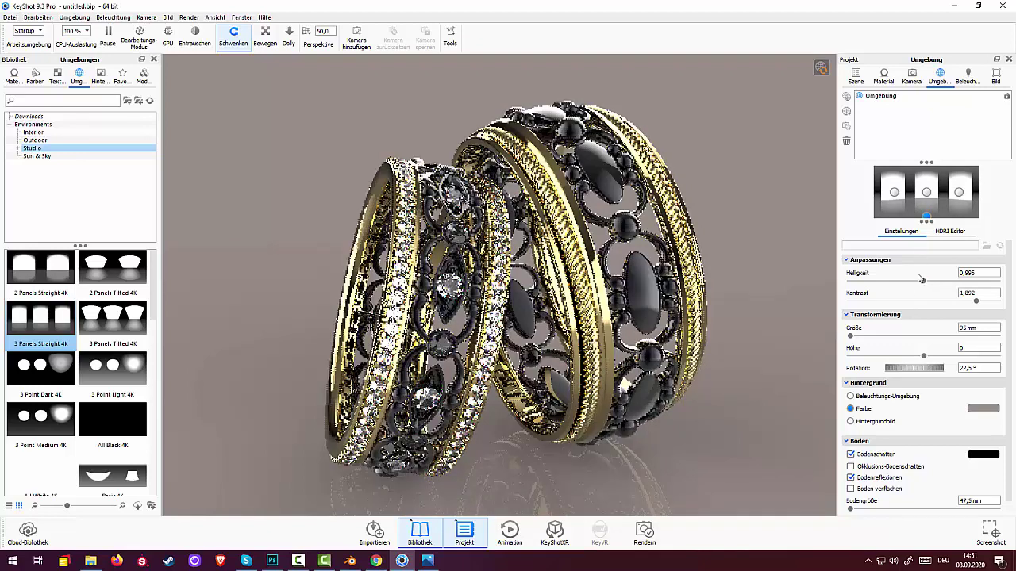
Step: Give the Gold 24k Polished #2 material a custom colour and shift its hue toward orange
left_click(883, 75)
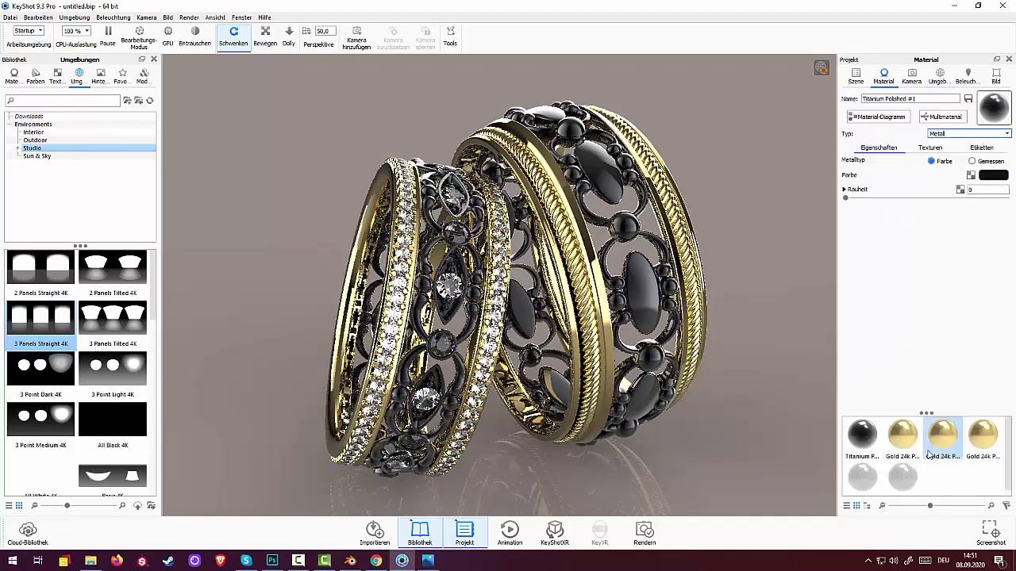
left_click(896, 444)
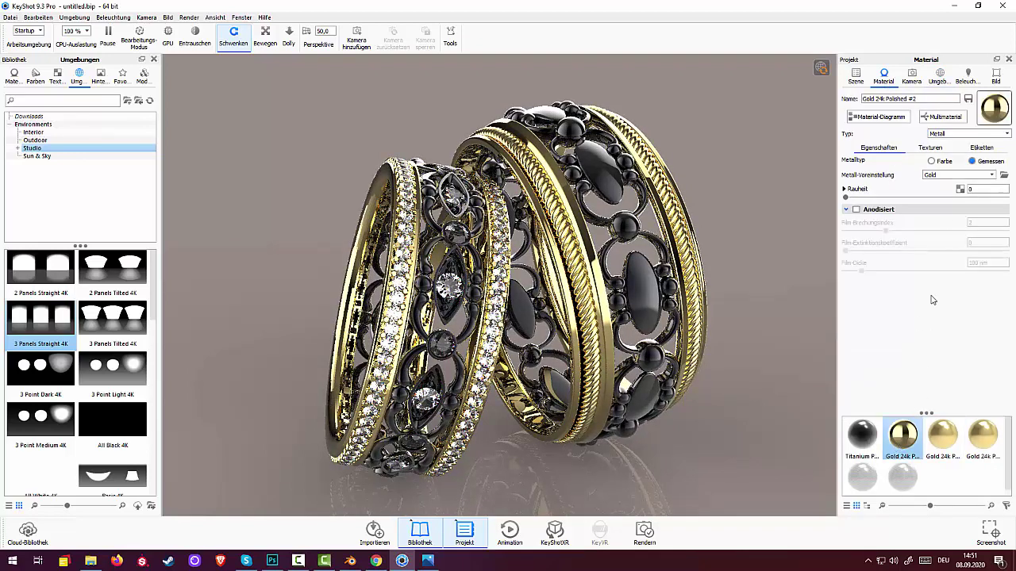
left_click(931, 161)
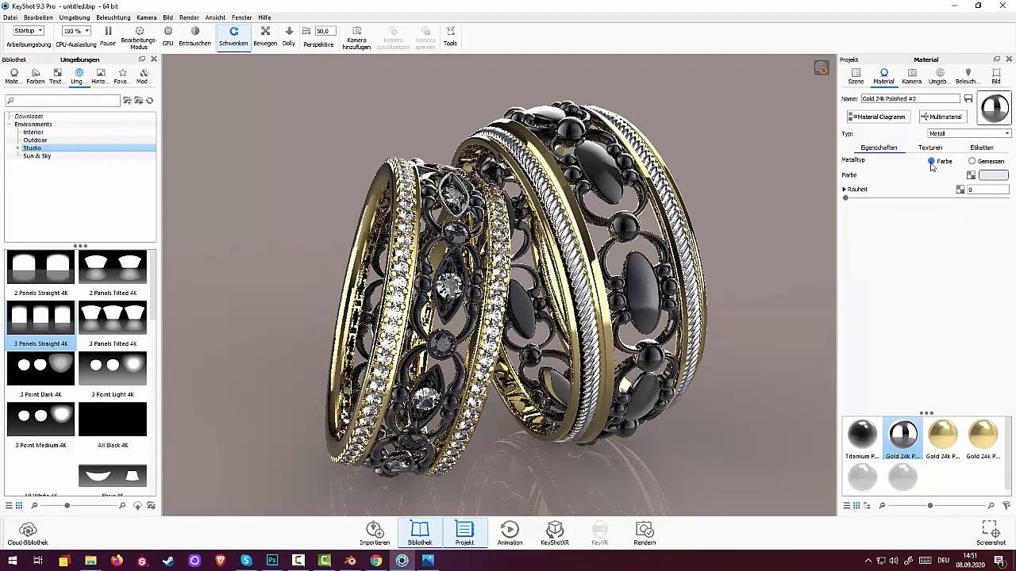
left_click(993, 175)
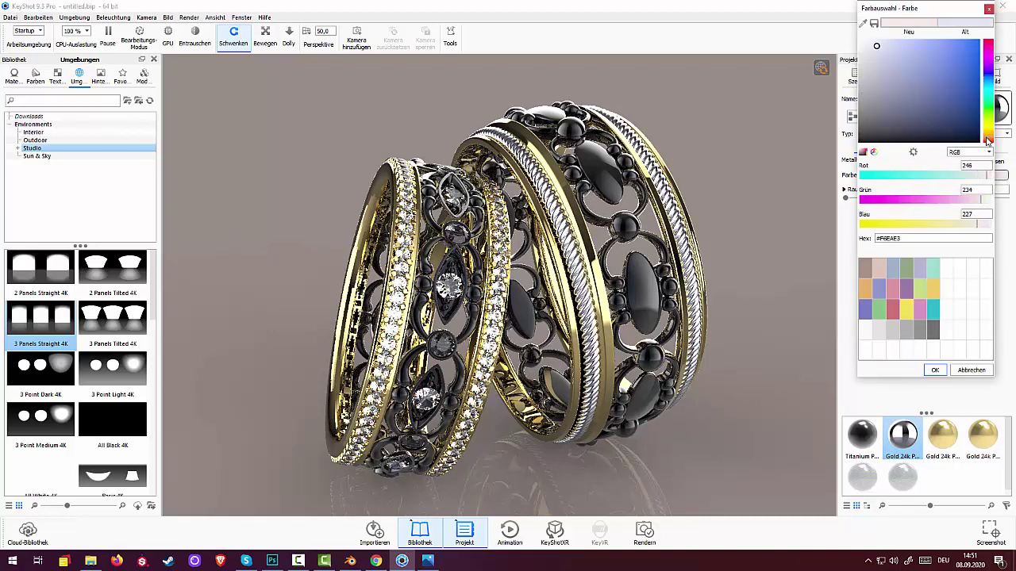
left_click(991, 136)
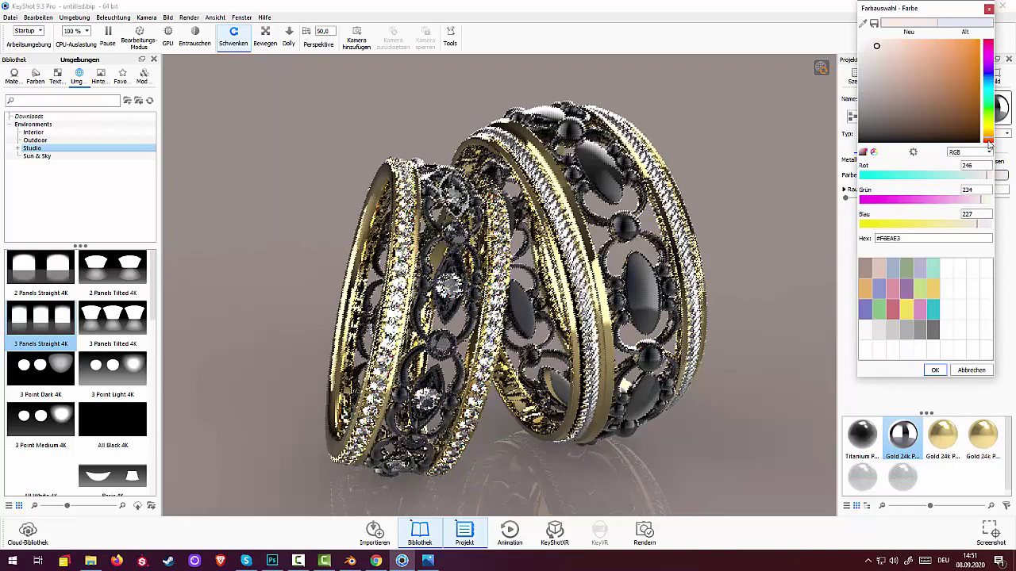
Step: Tune the gold colour to RGB 225/171/103, checking it against the reference photo
left_click(972, 43)
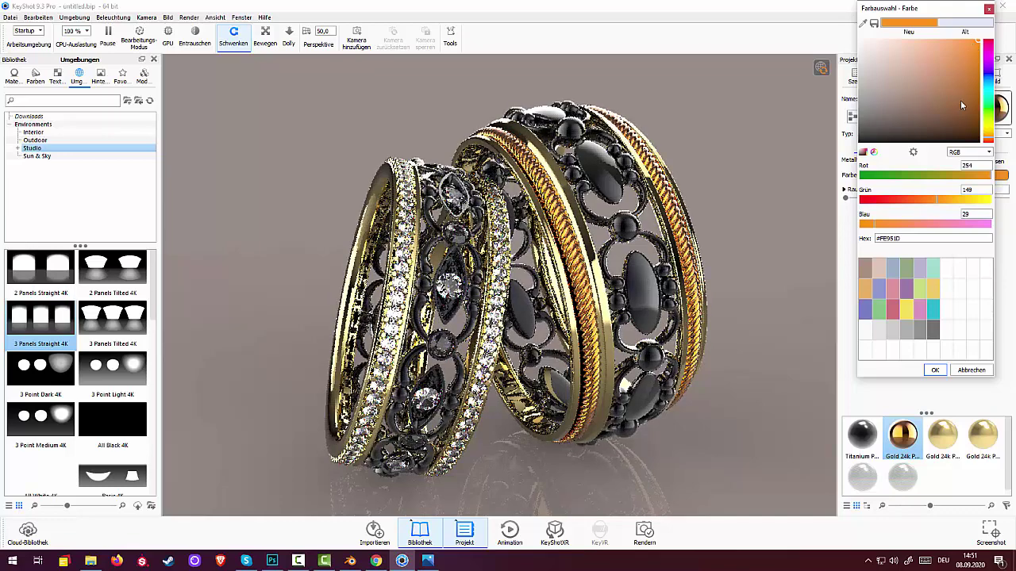
left_click(963, 53)
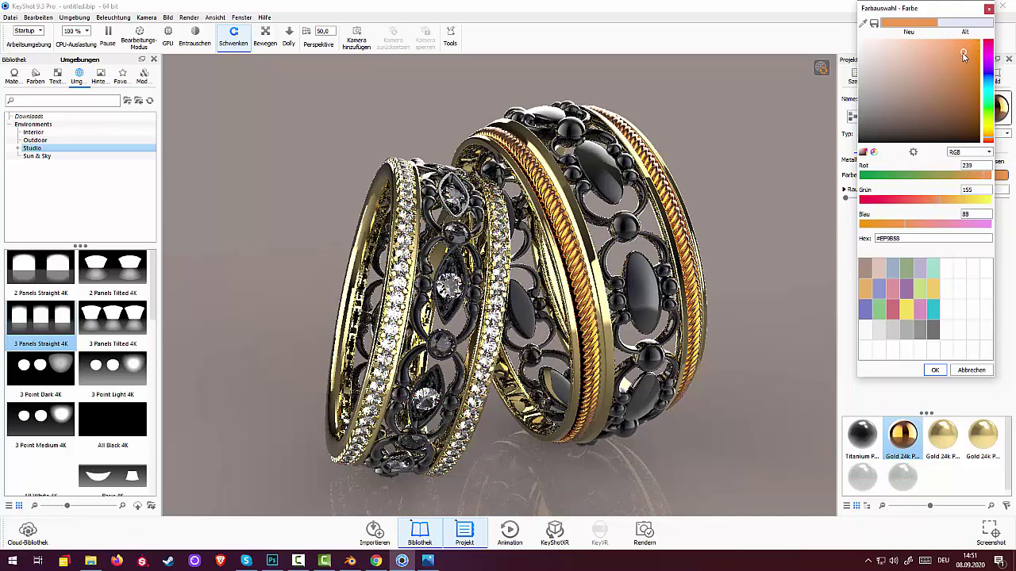
mouse_move(963, 56)
left_mouse_down()
mouse_move(954, 73)
mouse_move(931, 69)
left_mouse_up()
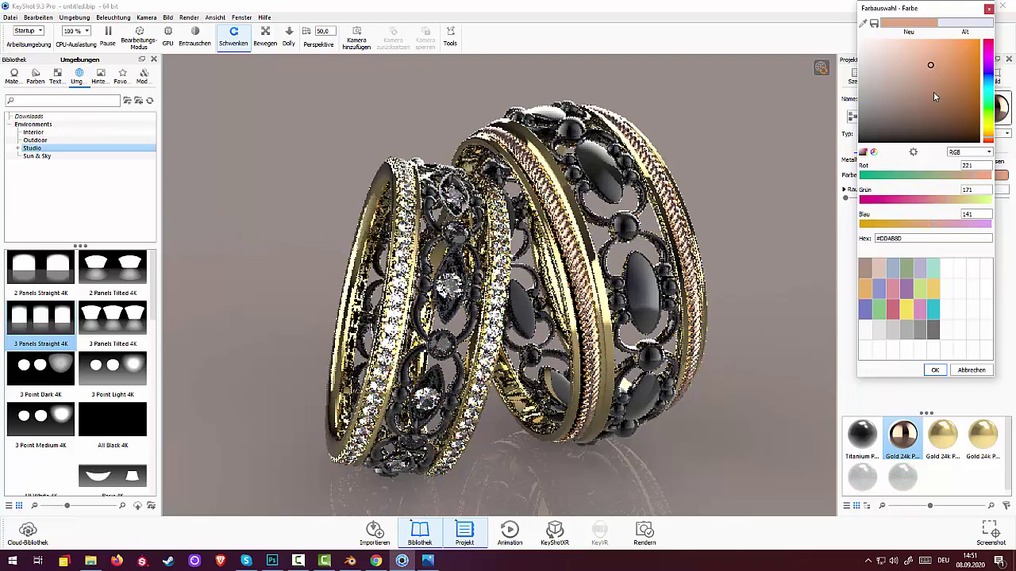
left_click_drag(944, 61, 955, 63)
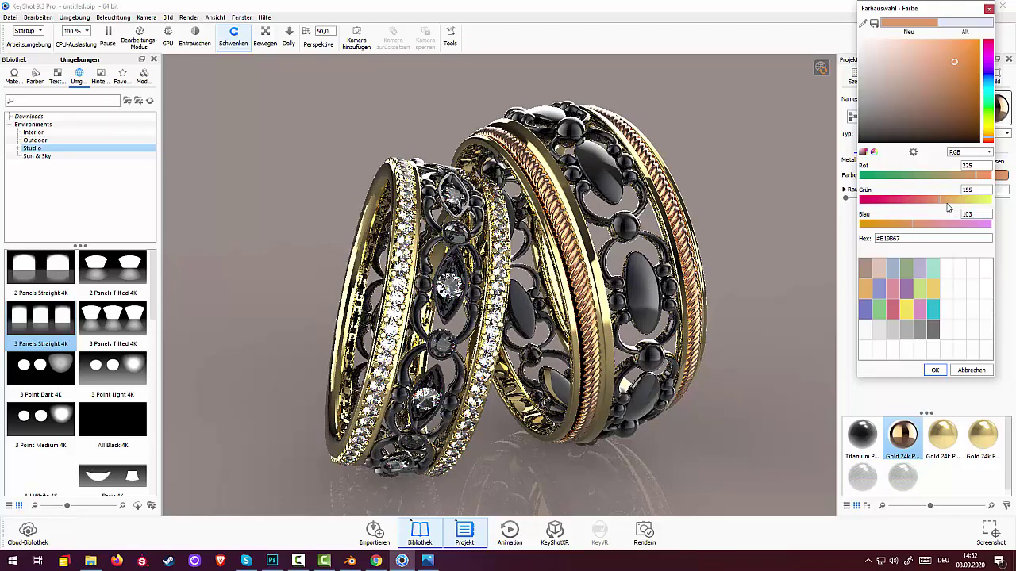
left_click_drag(942, 199, 957, 205)
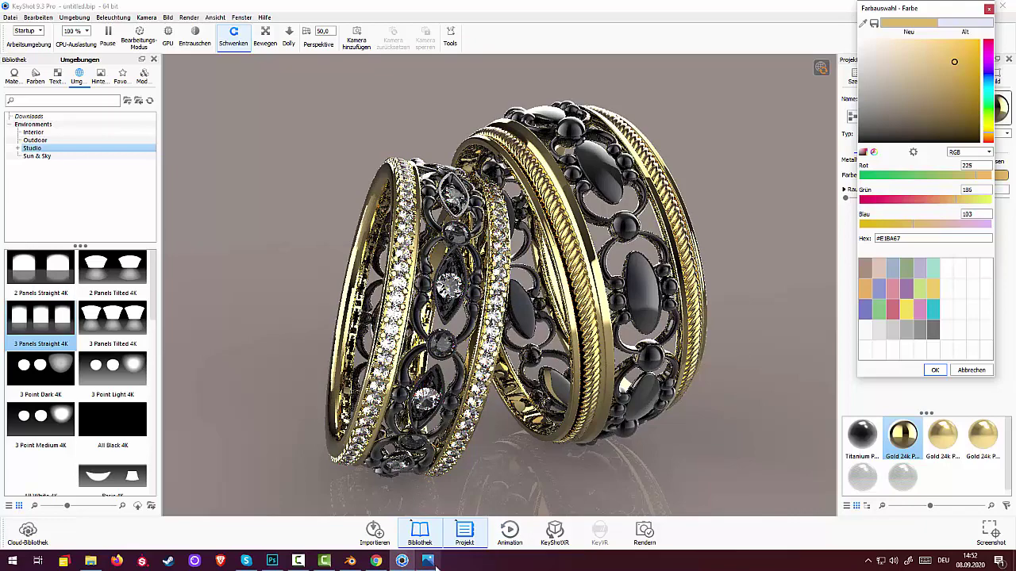
left_click(434, 566)
left_click(434, 566)
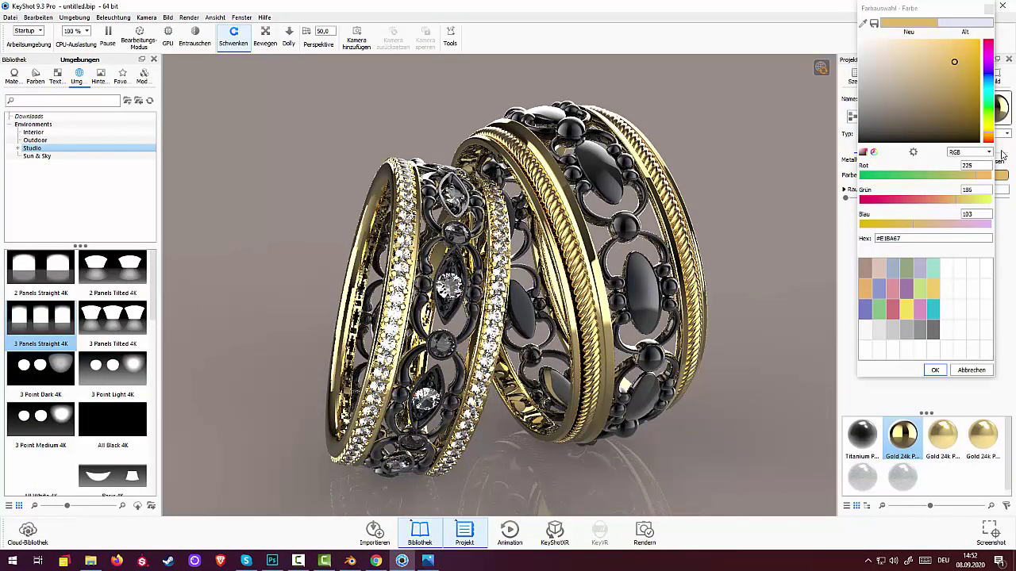
left_click_drag(988, 138, 988, 141)
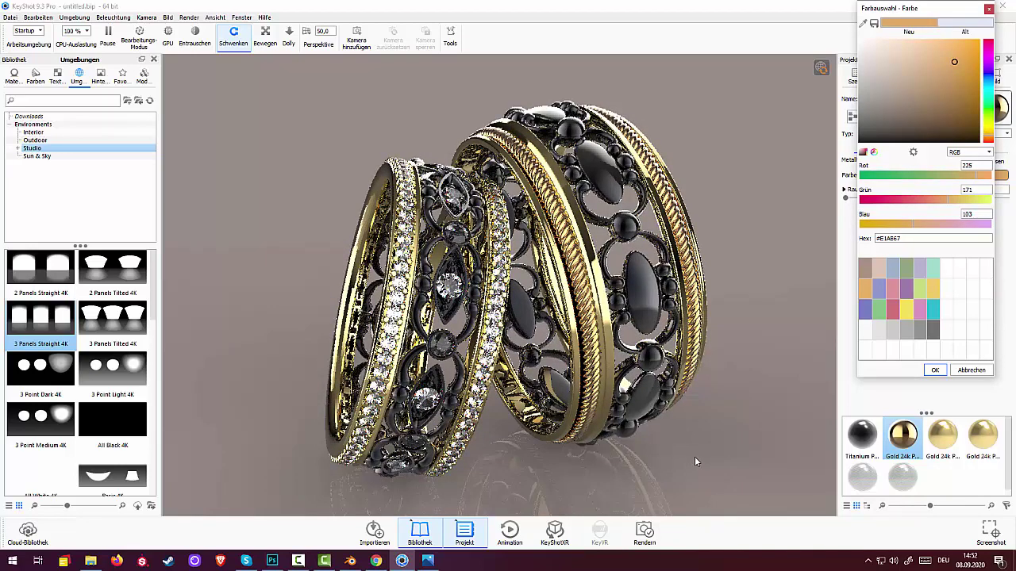
left_click(428, 562)
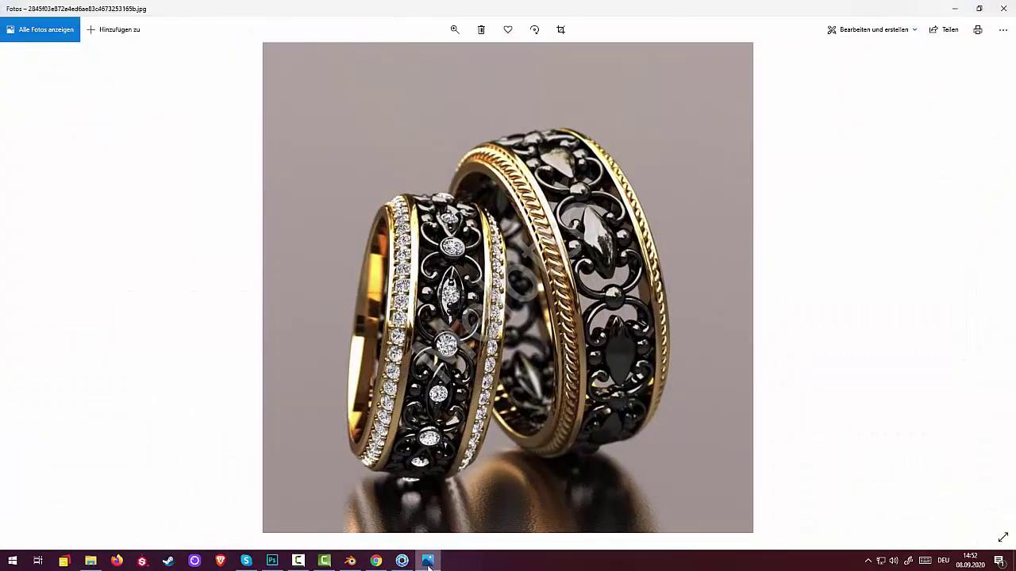
left_click(428, 562)
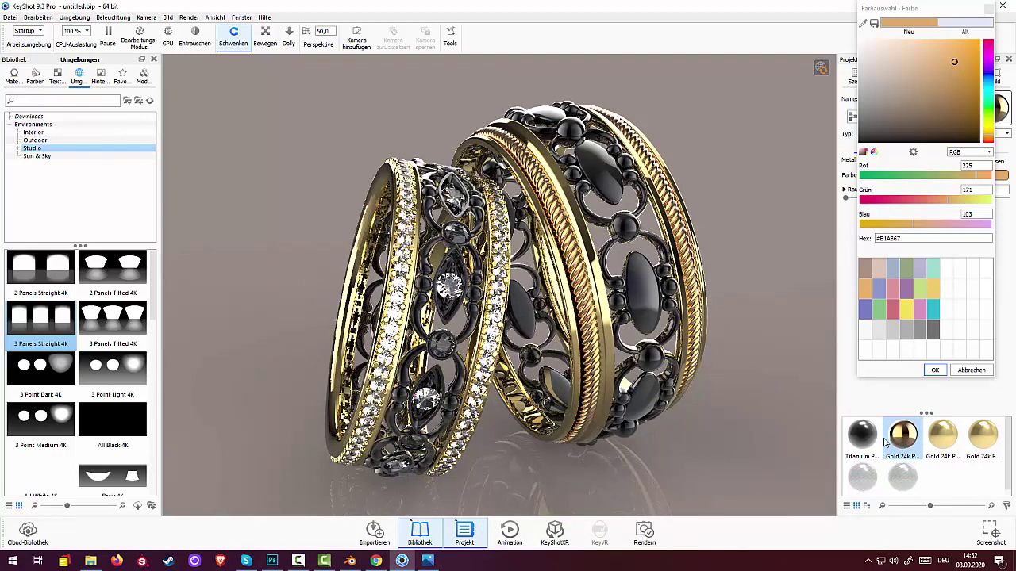
Step: Apply Gold 24k to two ring parts, compare with the reference, and confirm colour #E1AB67
left_click_drag(885, 442, 607, 394)
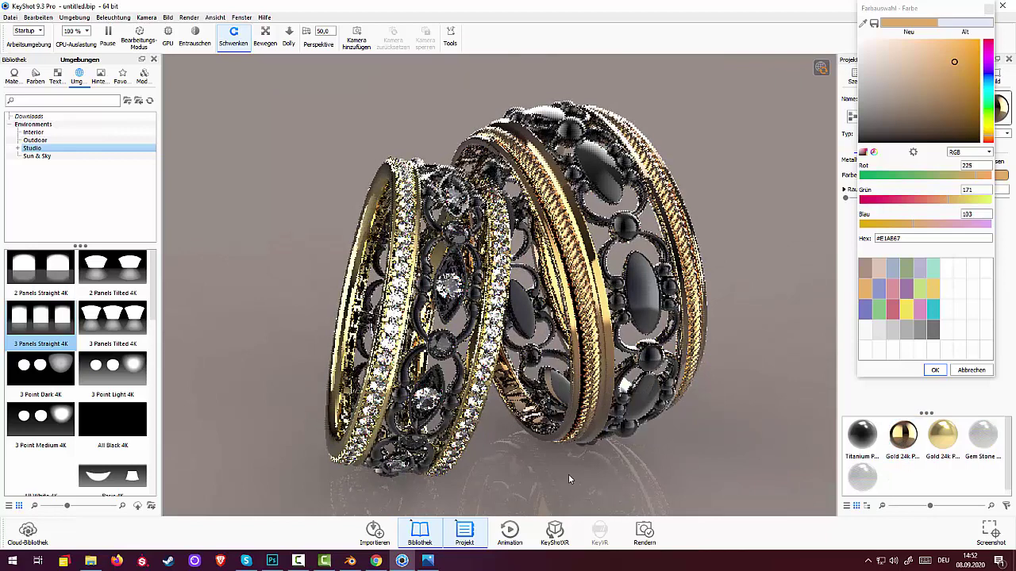
mouse_move(903, 435)
left_mouse_down()
mouse_move(528, 465)
mouse_move(471, 406)
mouse_move(363, 324)
left_mouse_up()
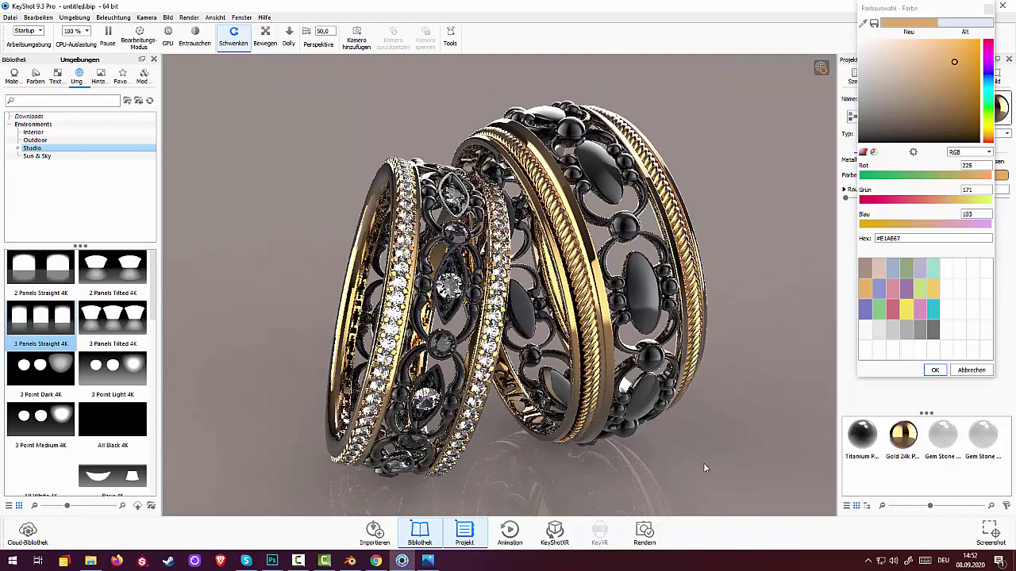
left_click(425, 562)
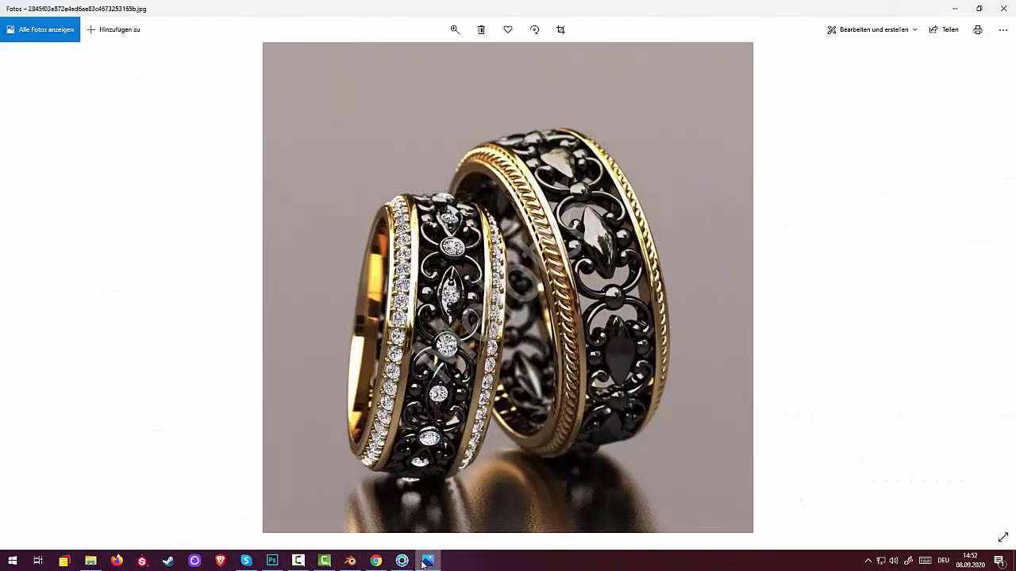
left_click(425, 562)
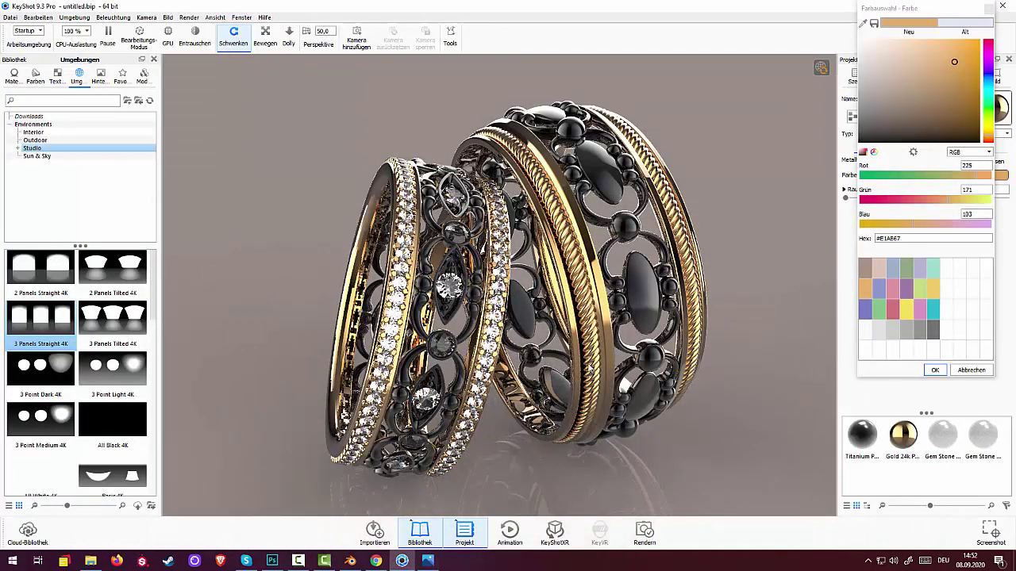
left_click_drag(597, 329, 598, 334)
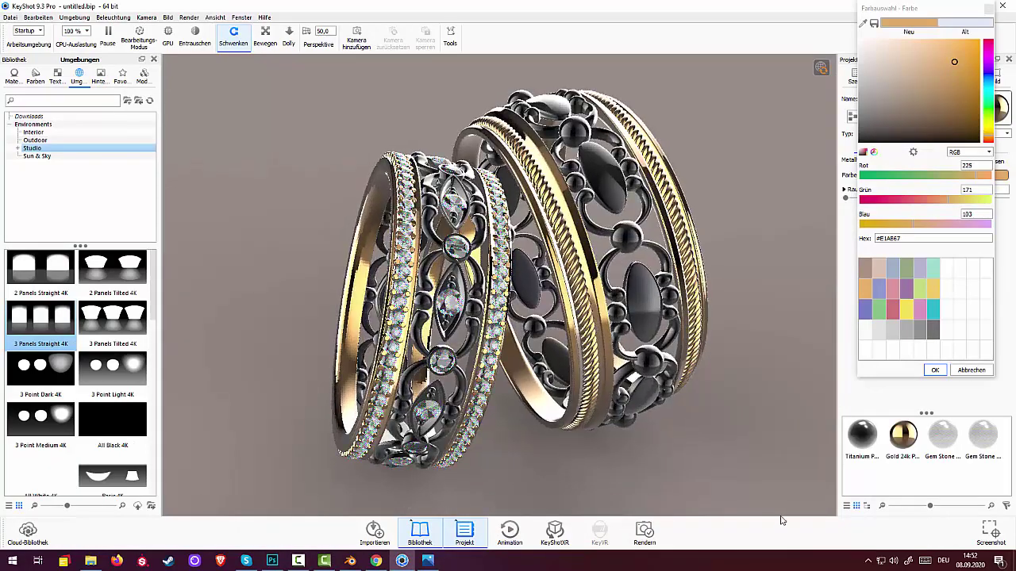
left_click_drag(748, 492, 754, 452)
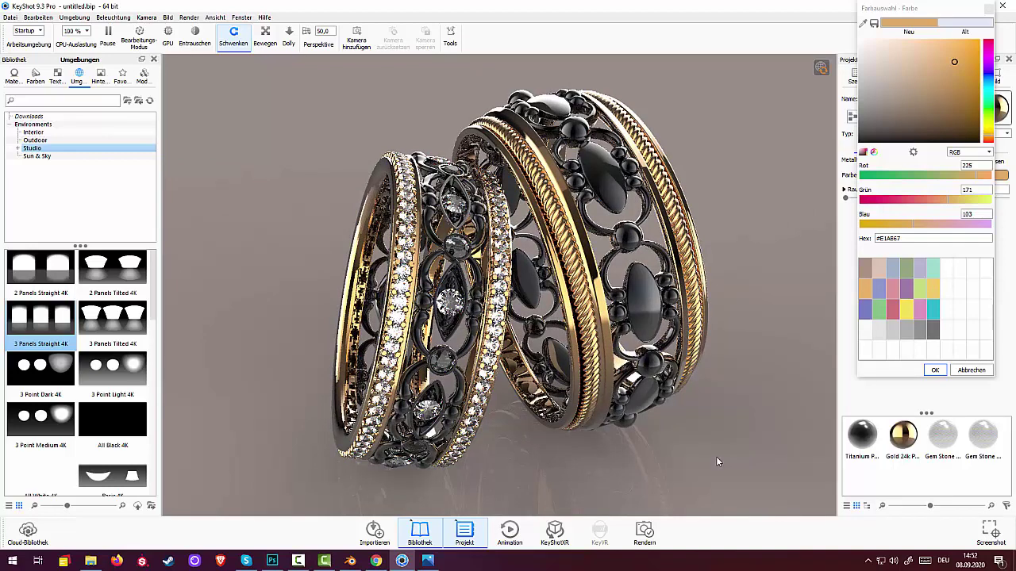
left_click(935, 370)
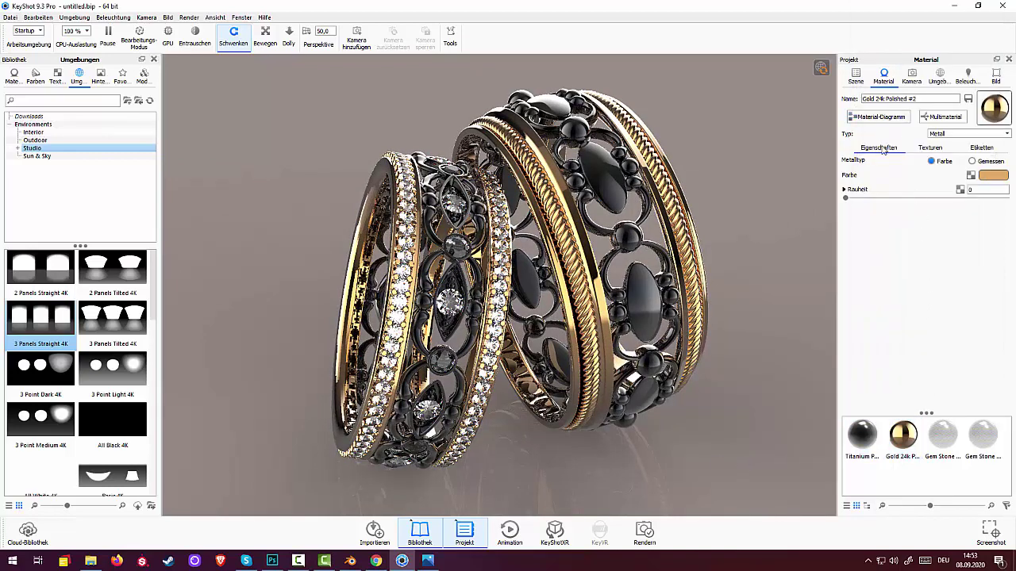
Step: Set gold roughness to 0.0168, then compare lighting presets and settle on Produkt
left_click_drag(847, 201, 857, 205)
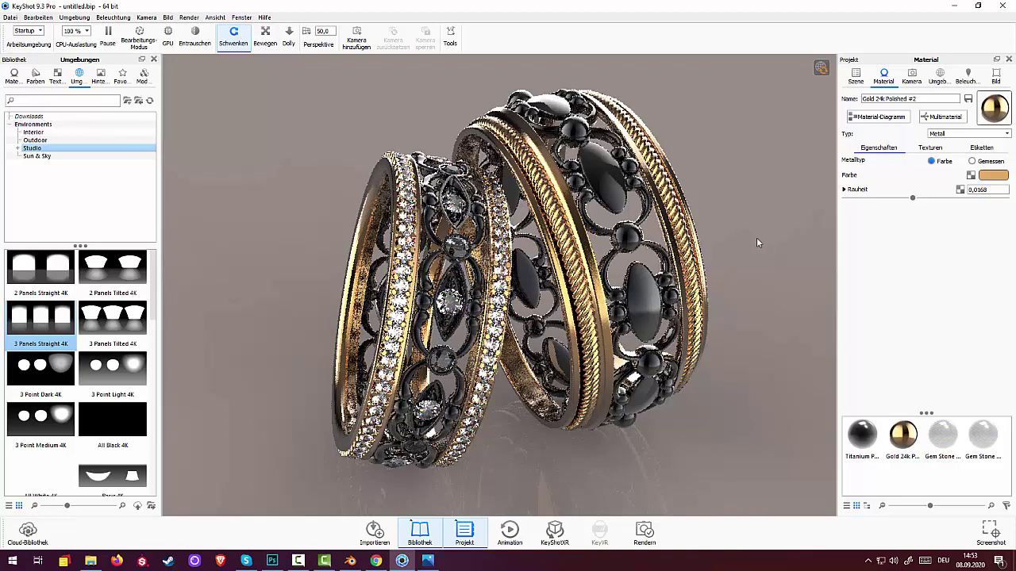
left_click(965, 80)
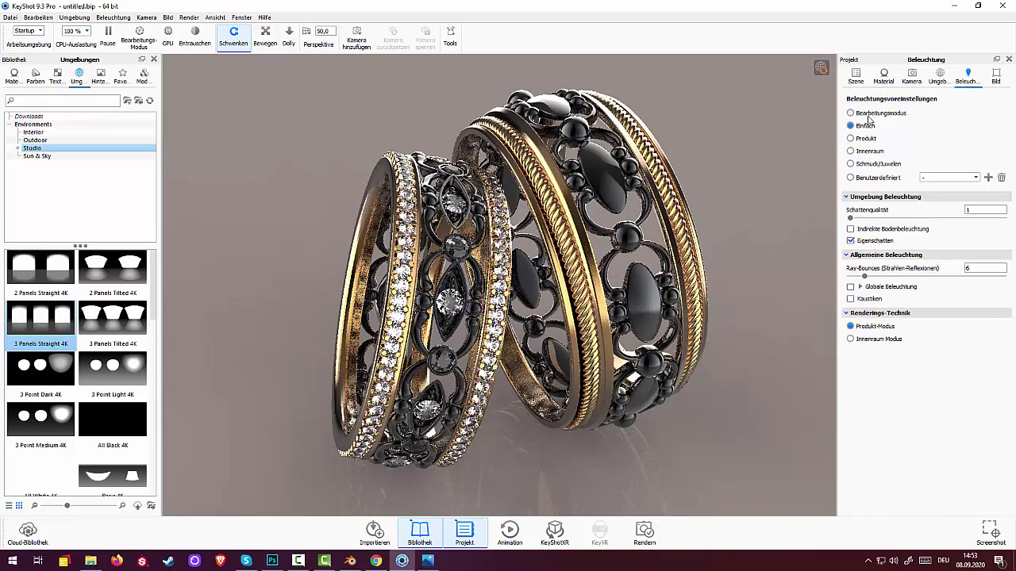
left_click(852, 151)
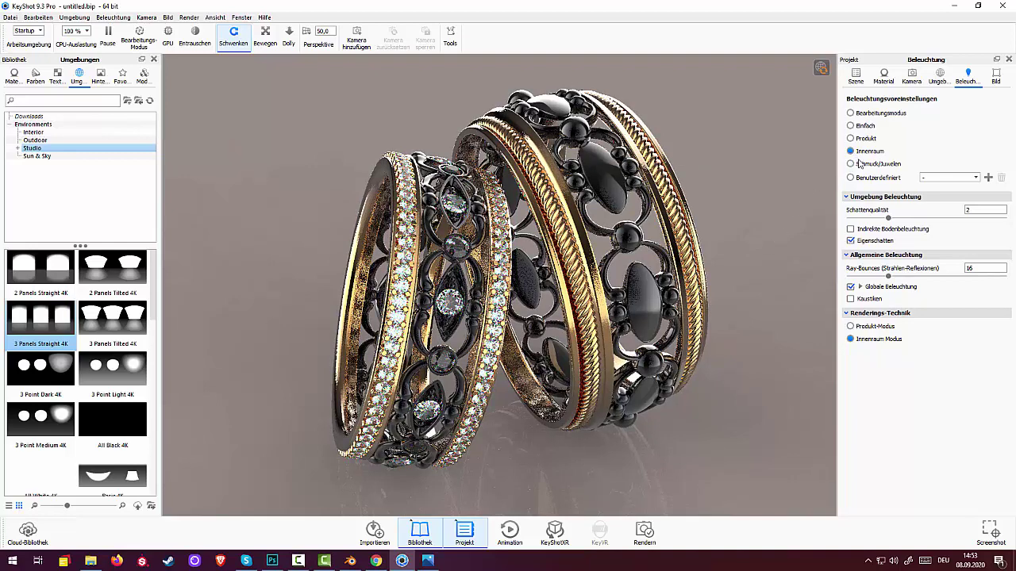
left_click(850, 164)
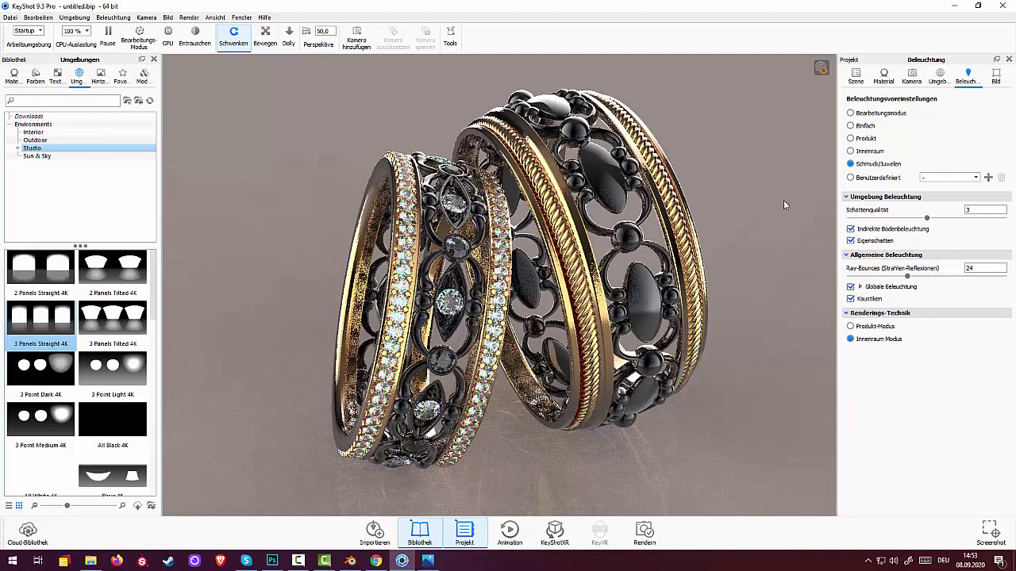
left_click(851, 125)
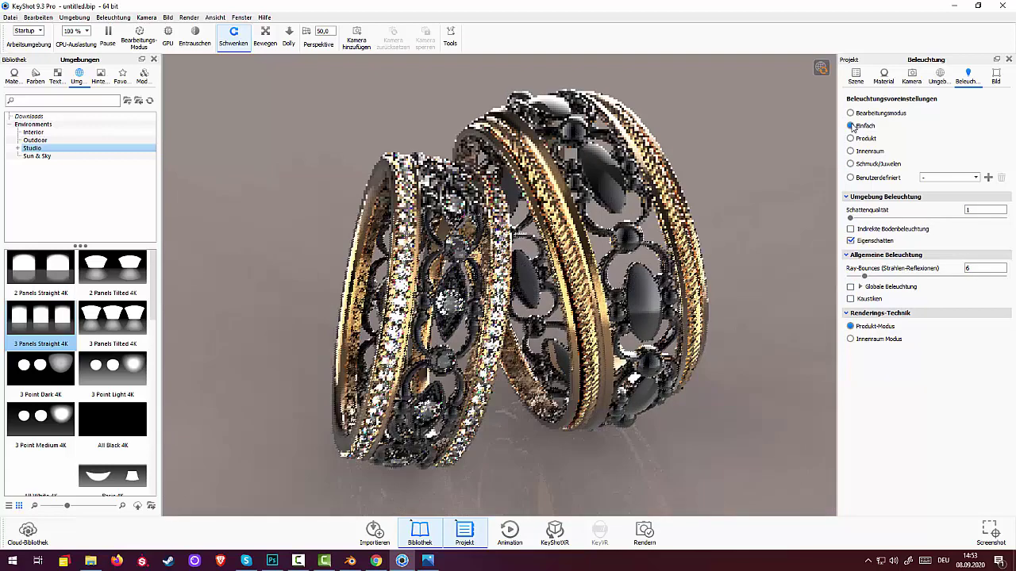
left_click(851, 138)
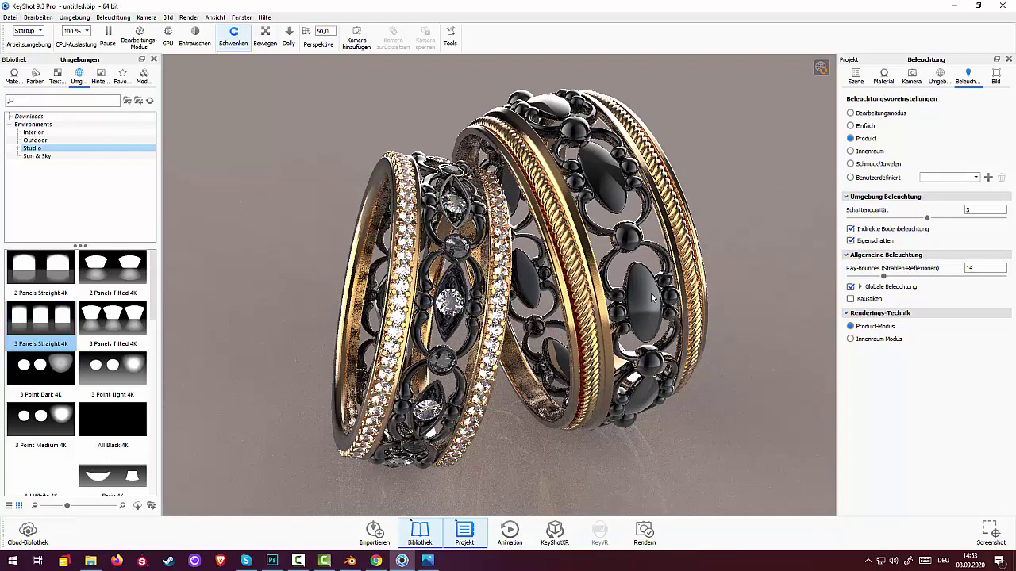
Step: Rotate the environment to 96°, move a studio light, and switch to the 3 Point Medium 4K environment
left_click(939, 77)
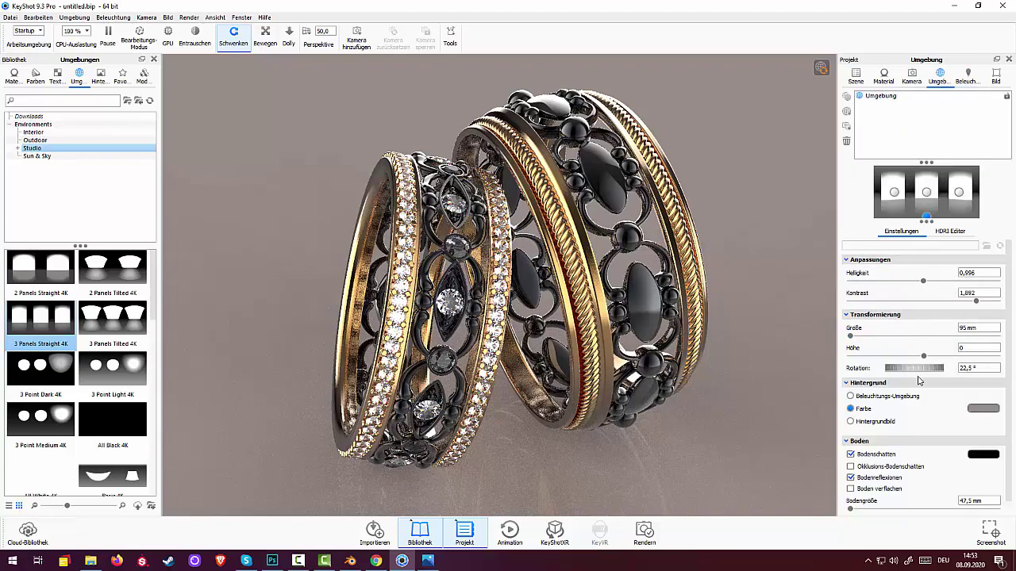
mouse_move(914, 369)
left_mouse_down()
mouse_move(1000, 370)
mouse_move(969, 368)
left_mouse_up()
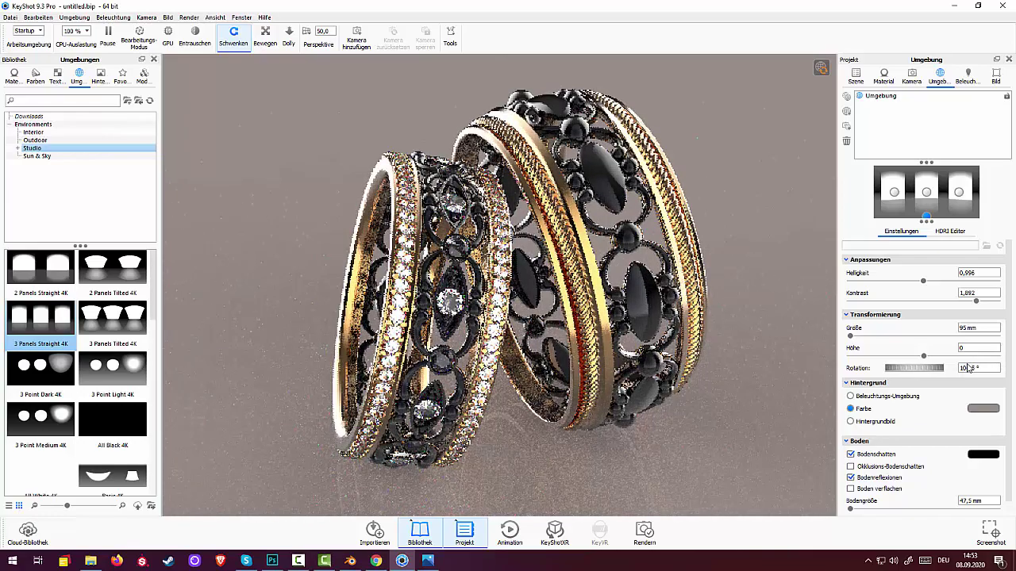
left_click_drag(969, 368, 963, 368)
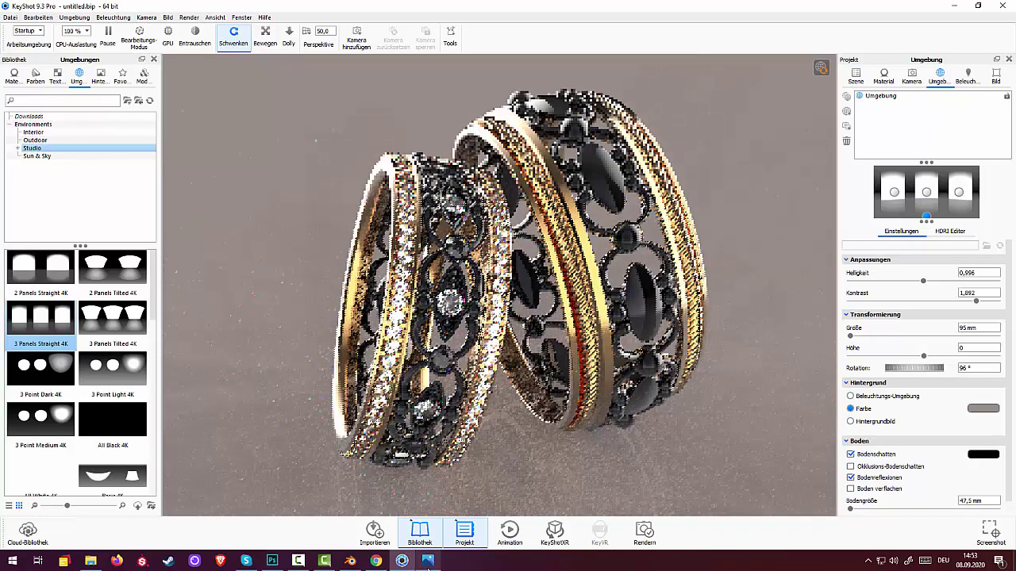
left_click(428, 561)
left_click(428, 561)
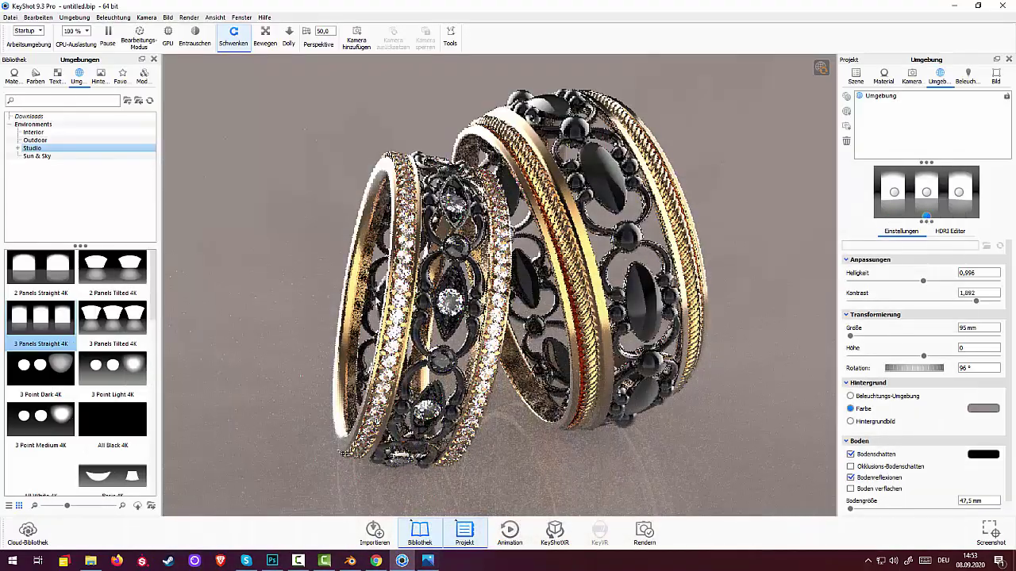
mouse_move(927, 219)
left_mouse_down()
mouse_move(879, 218)
mouse_move(961, 218)
mouse_move(879, 217)
left_mouse_up()
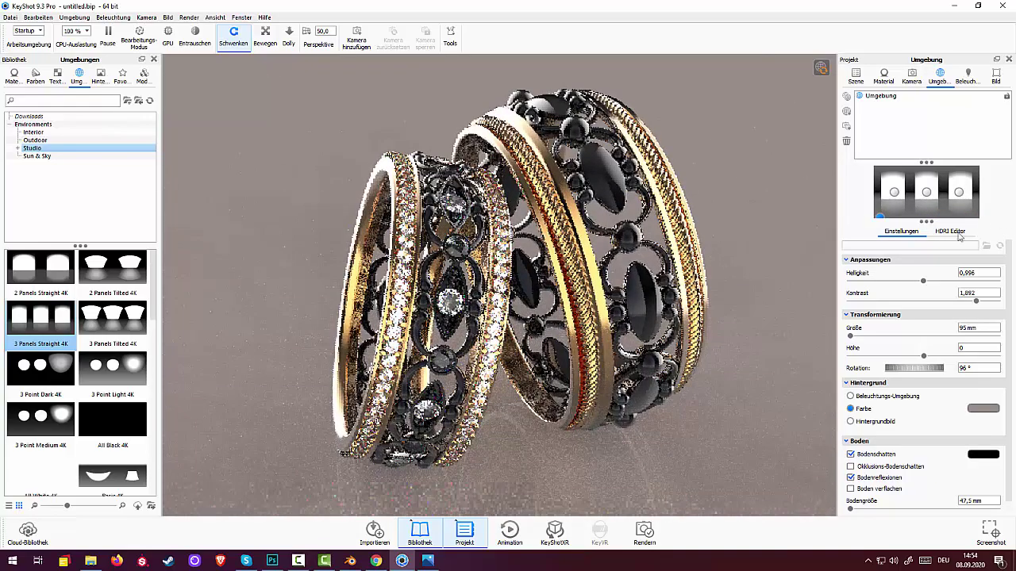
left_click(121, 323)
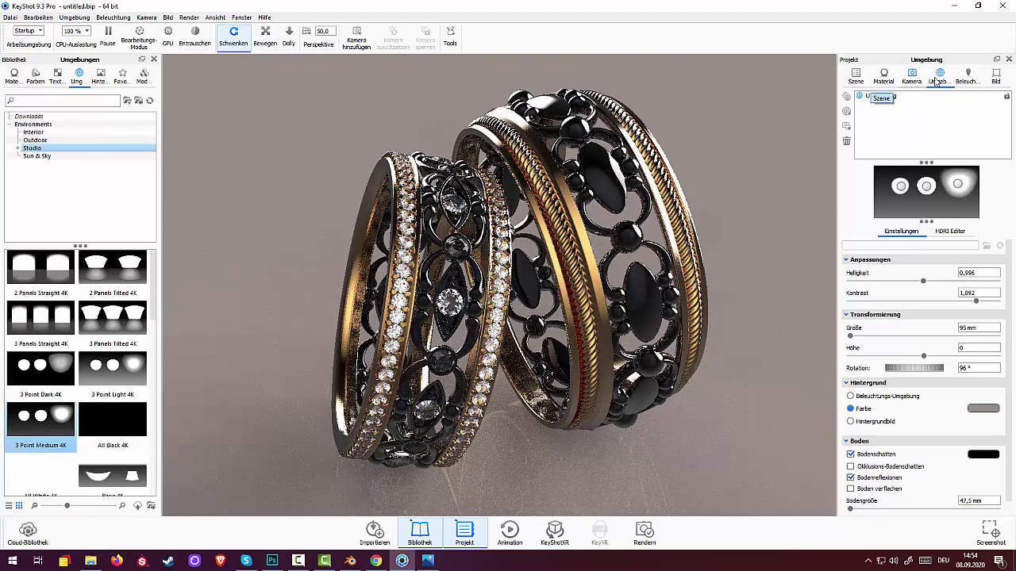
Step: Switch the lighting to the Einfach preset
left_click(968, 76)
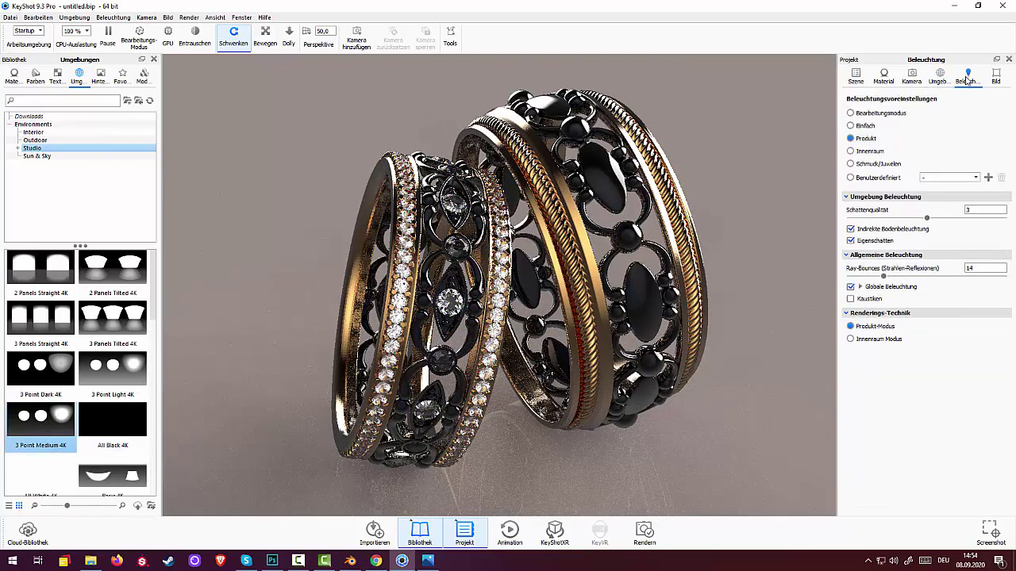
left_click(850, 125)
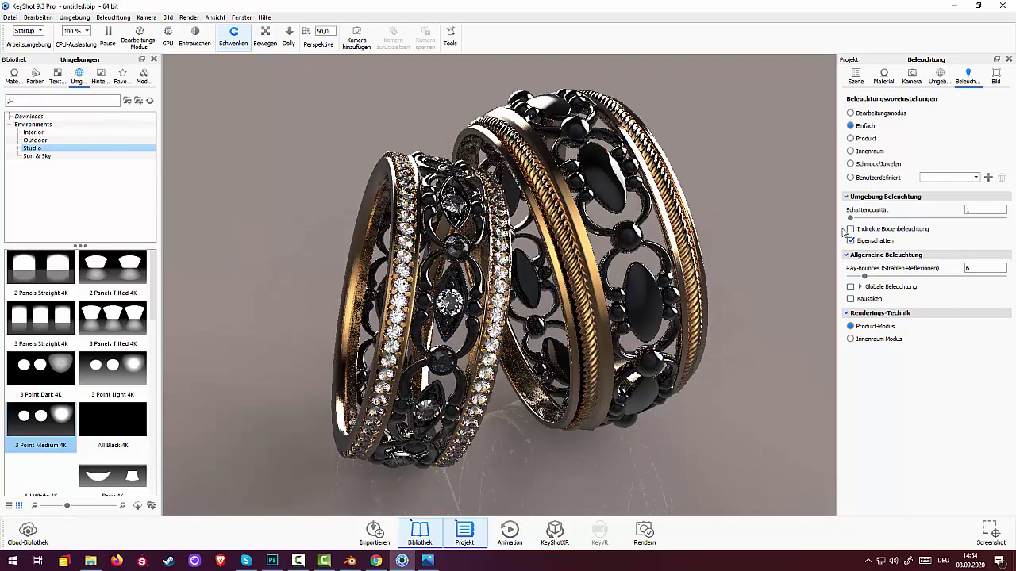
left_click(915, 77)
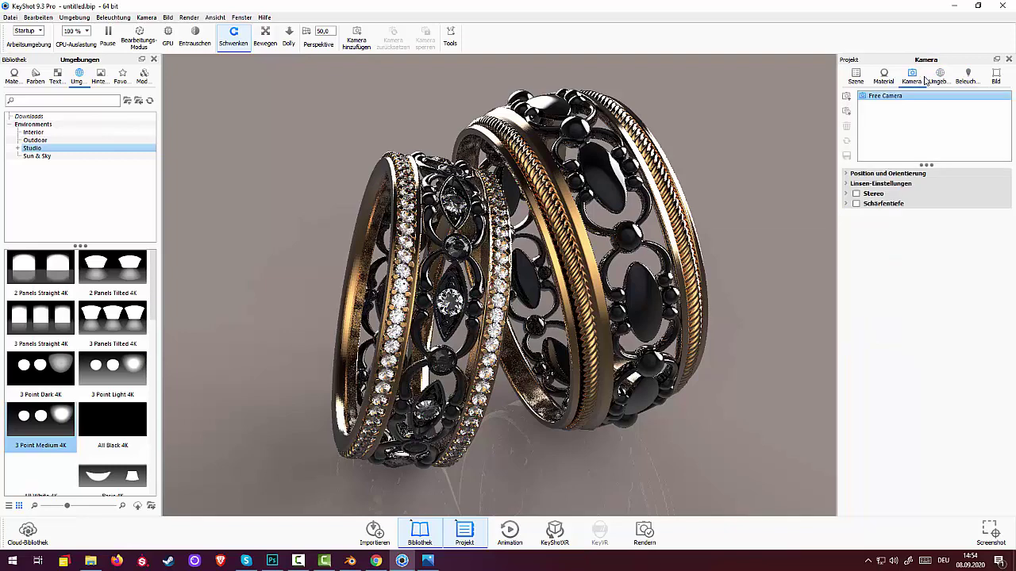
left_click(940, 77)
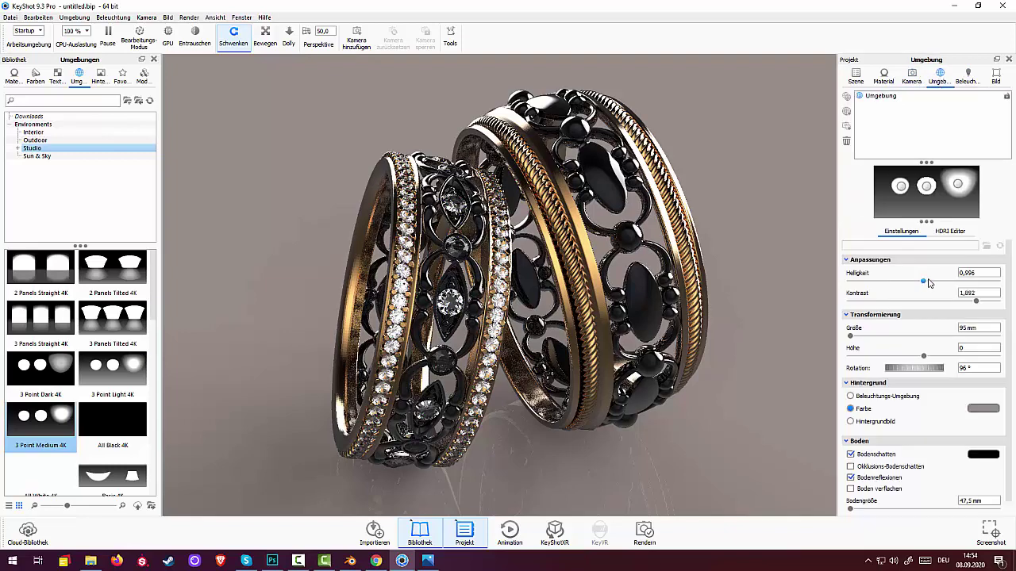
Step: Set environment brightness to 1.826 and contrast to 0.414, selecting the middle studio light
left_click_drag(929, 281, 964, 282)
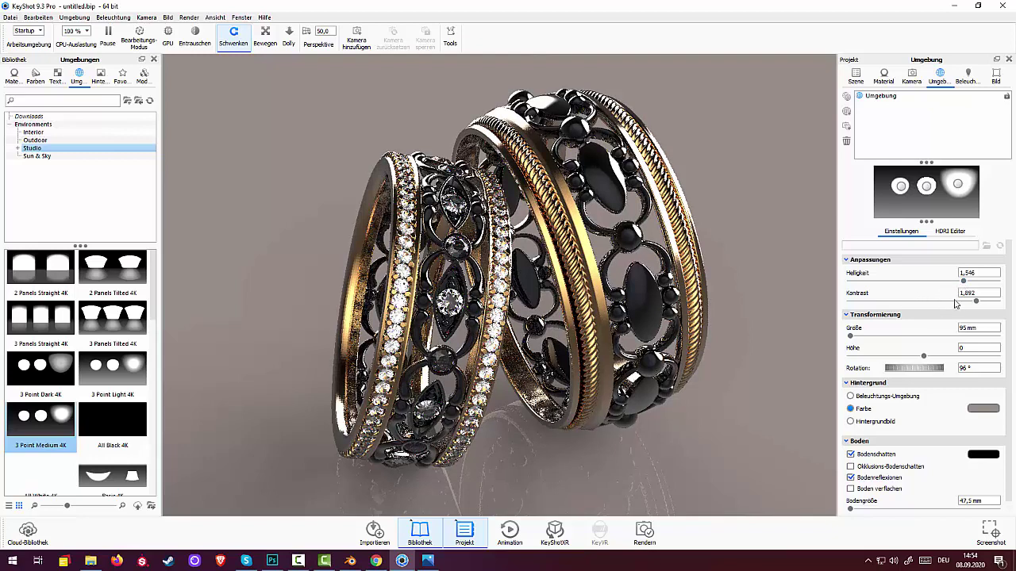
left_click_drag(976, 302, 904, 303)
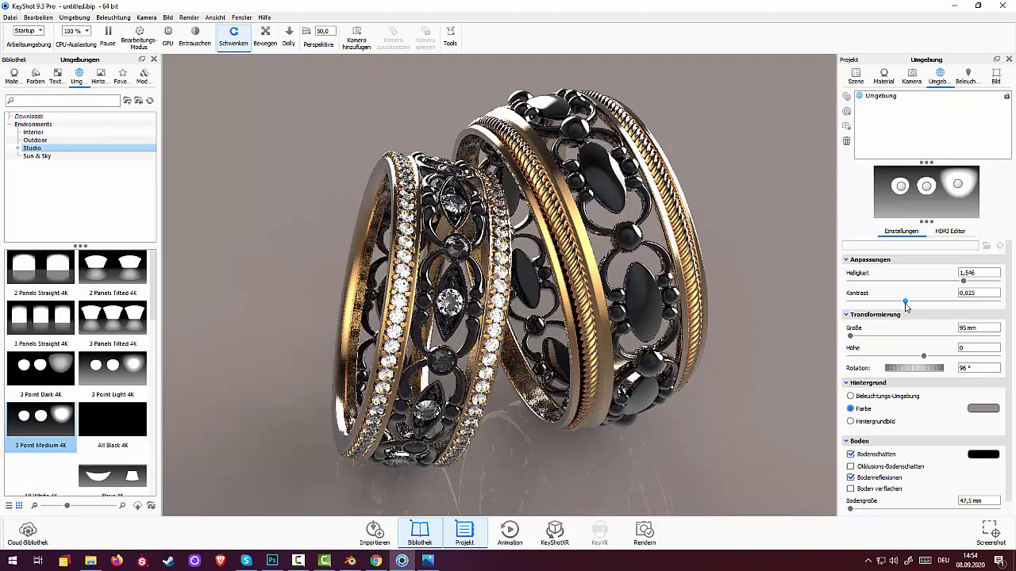
left_click_drag(902, 304, 878, 303)
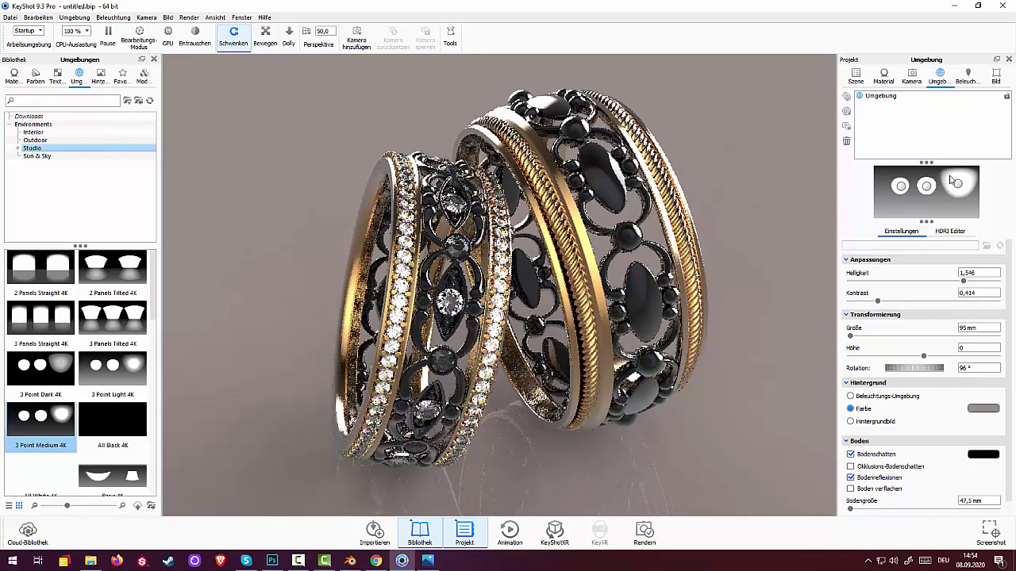
mouse_move(962, 282)
left_mouse_down()
mouse_move(925, 283)
mouse_move(989, 282)
left_mouse_up()
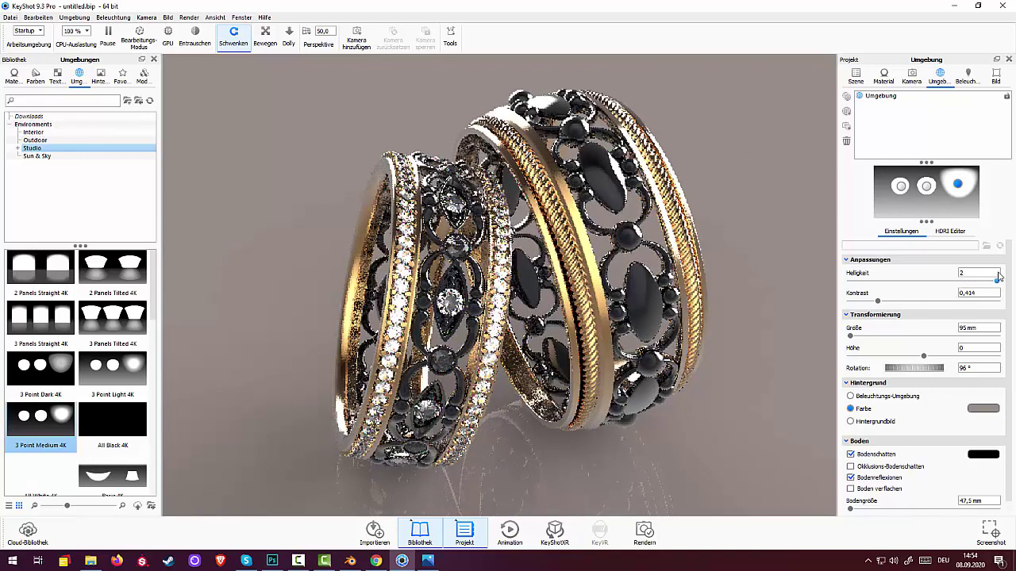
left_click_drag(1003, 279, 995, 278)
left_click(927, 187)
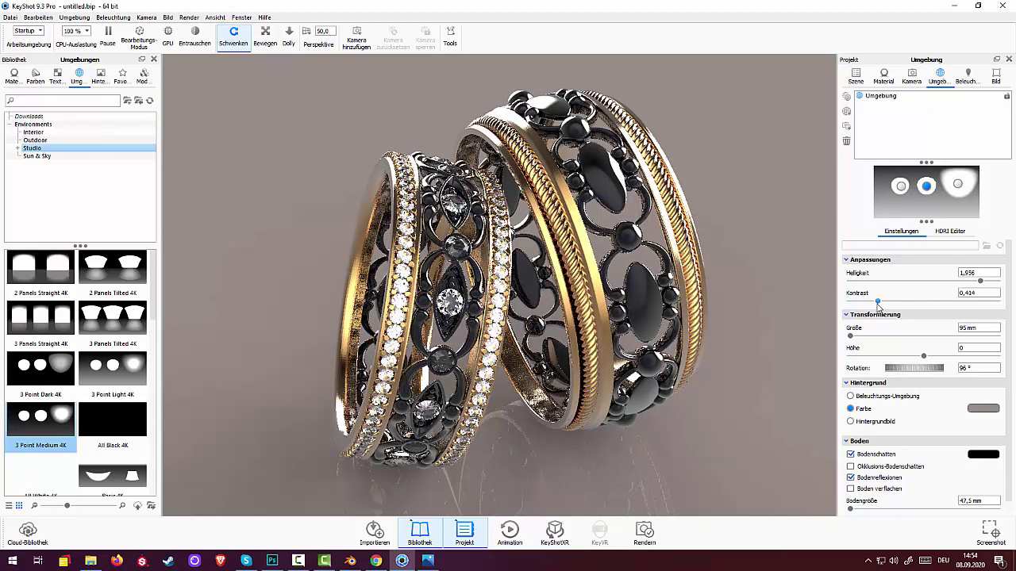
mouse_move(980, 281)
left_mouse_down()
mouse_move(946, 282)
mouse_move(973, 288)
left_mouse_up()
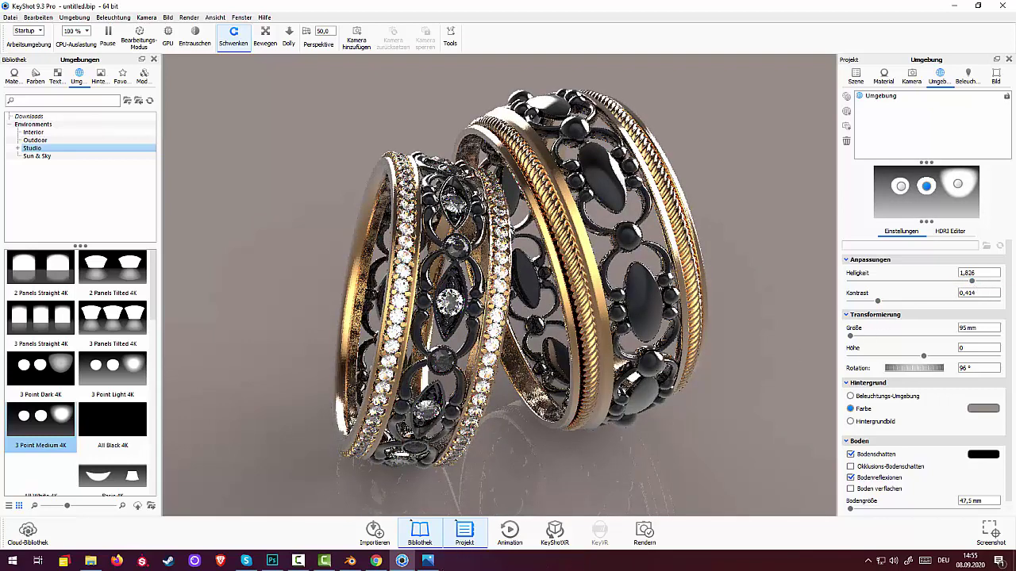
left_click(428, 561)
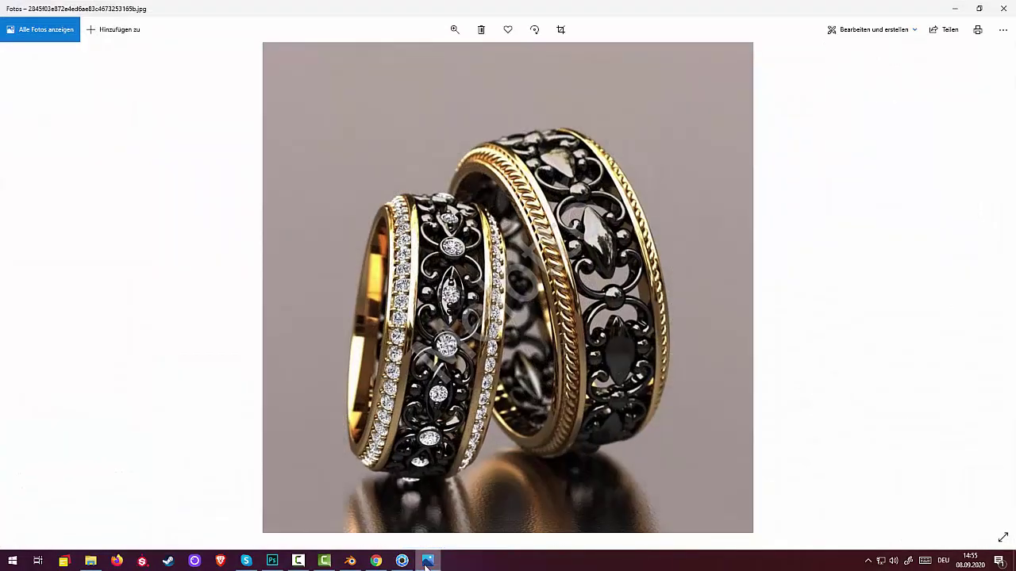
left_click(428, 561)
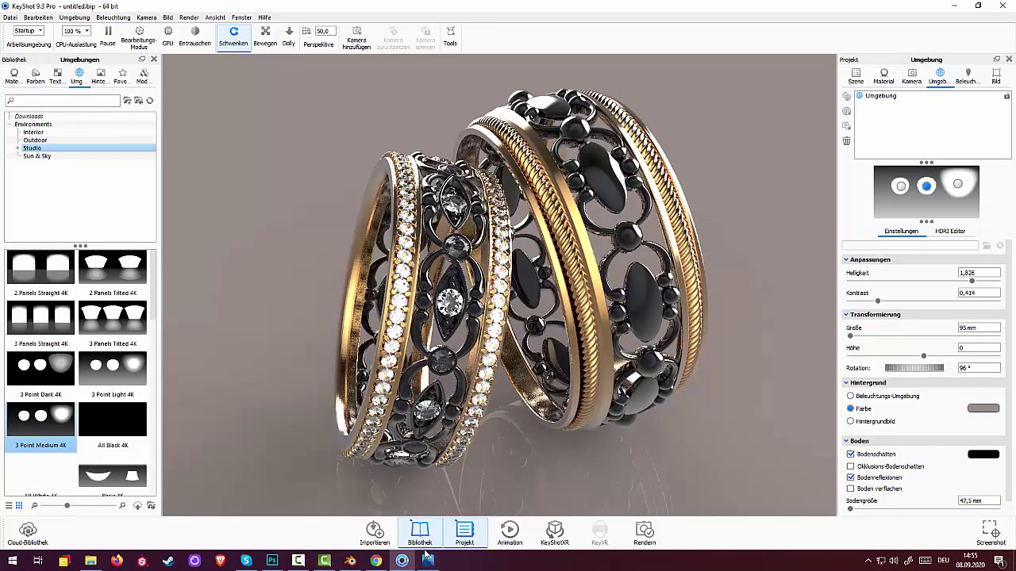
left_click(427, 559)
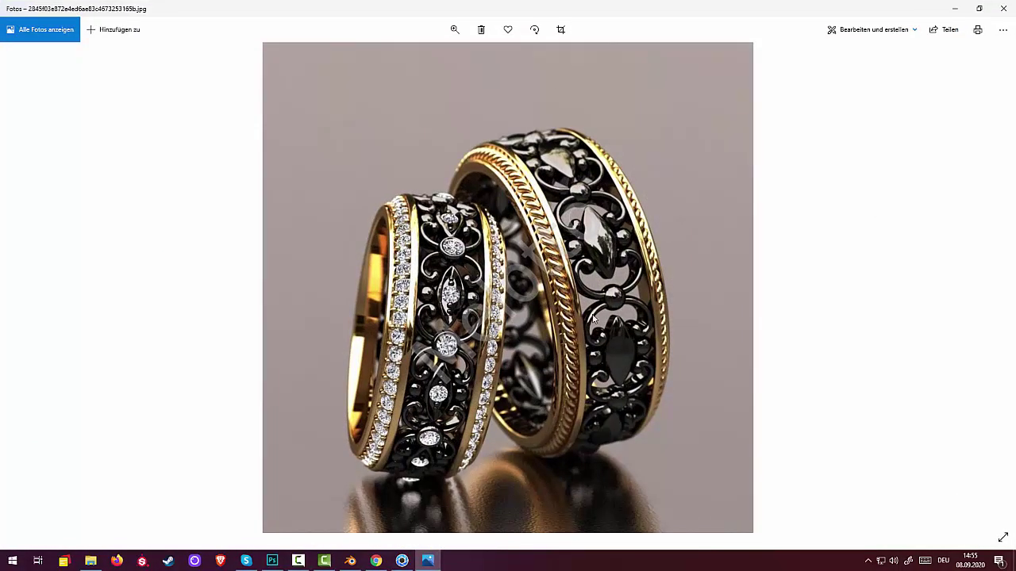
left_click(427, 560)
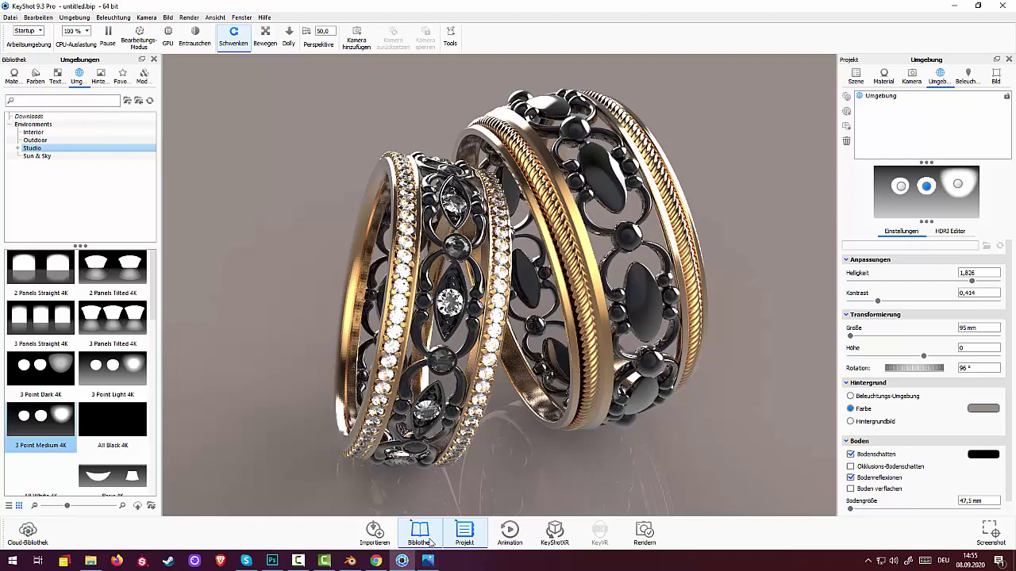
Step: Try Produkt, keep Einfach lighting, and orbit the camera to show both rings face-on
left_click(967, 79)
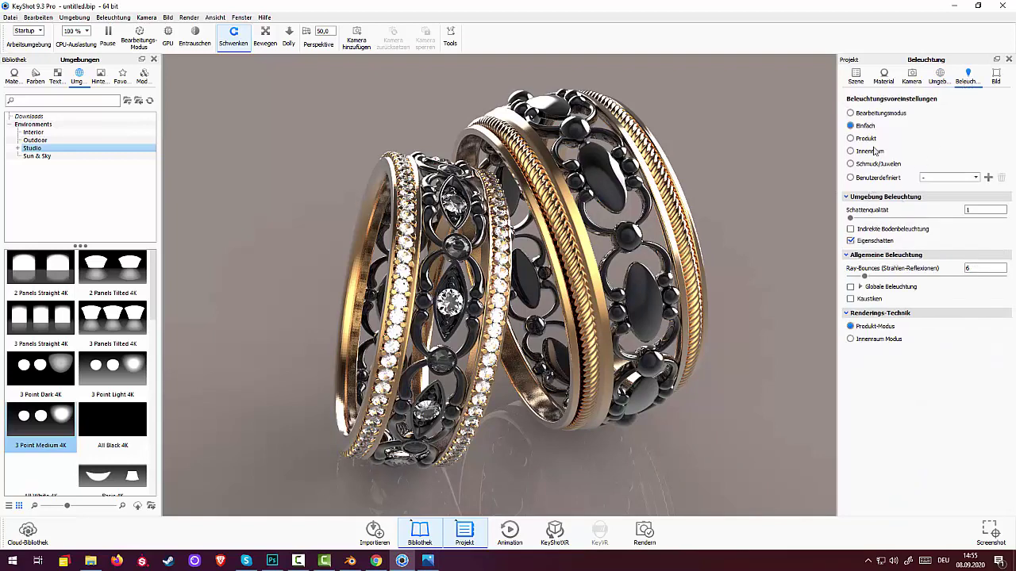
left_click(851, 139)
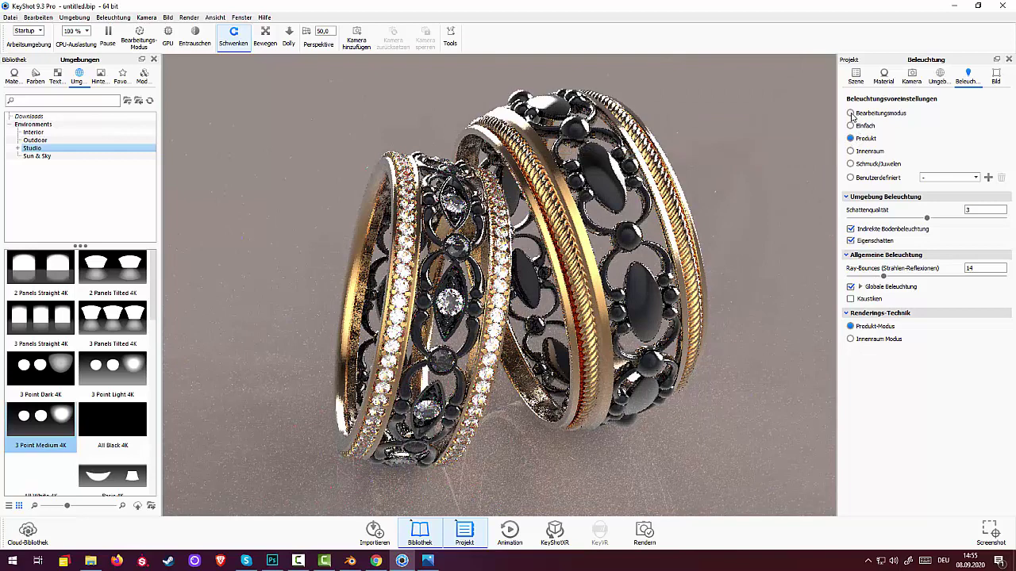
left_click(850, 127)
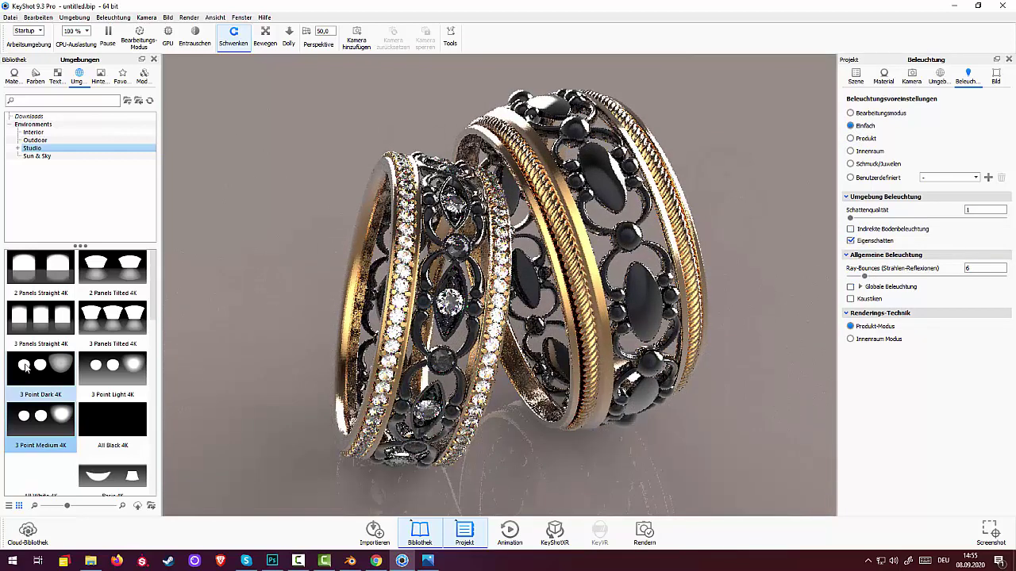
scroll(69, 379, "down", 5)
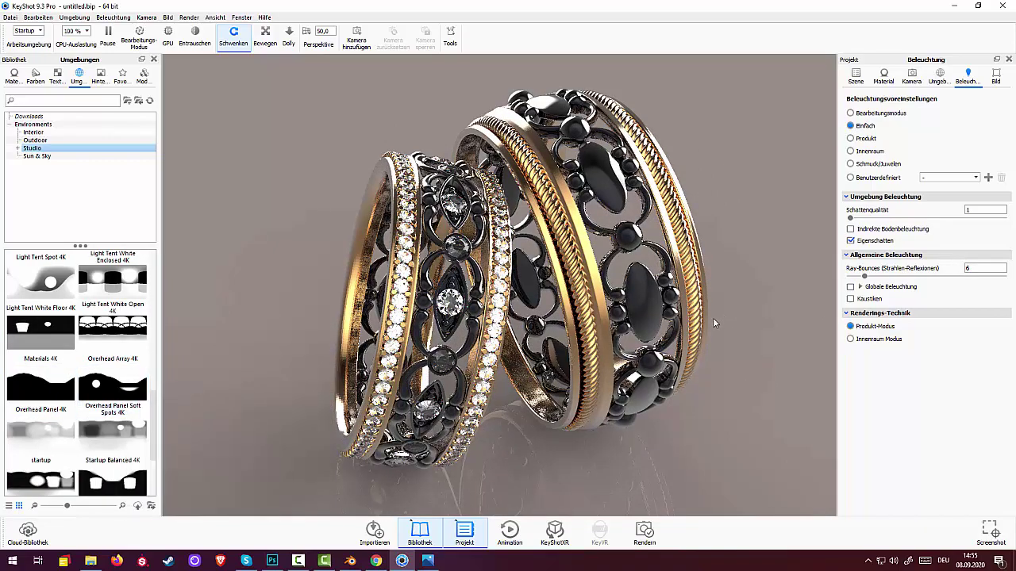
mouse_move(713, 317)
left_mouse_down()
mouse_move(699, 339)
mouse_move(696, 331)
left_mouse_up()
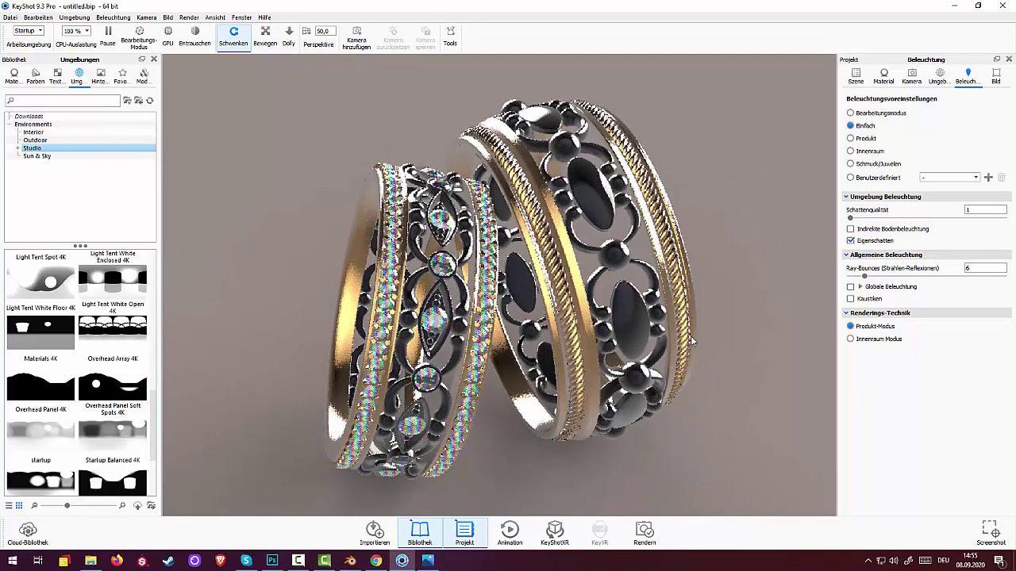
left_click_drag(692, 337, 713, 356)
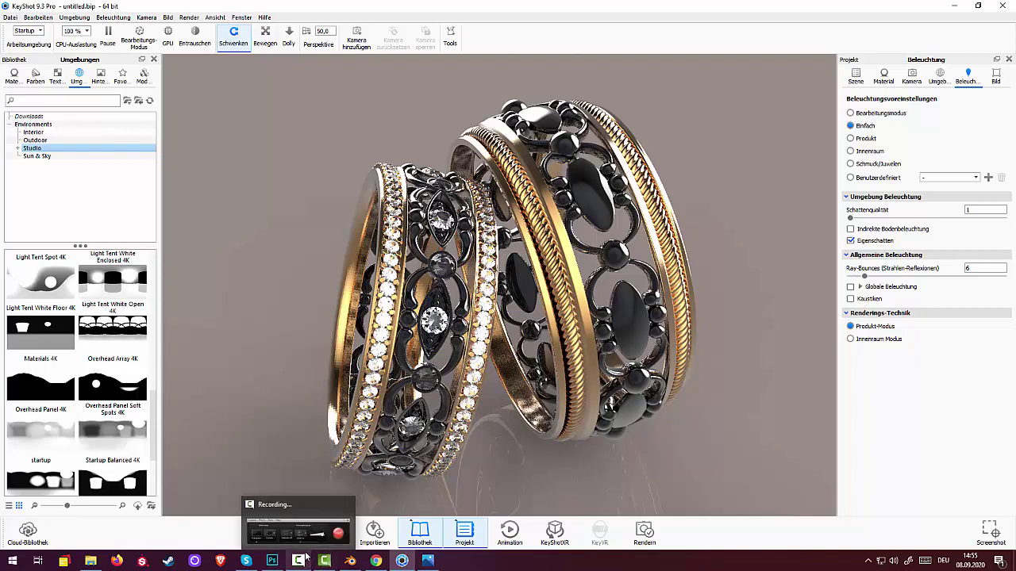
left_click(426, 561)
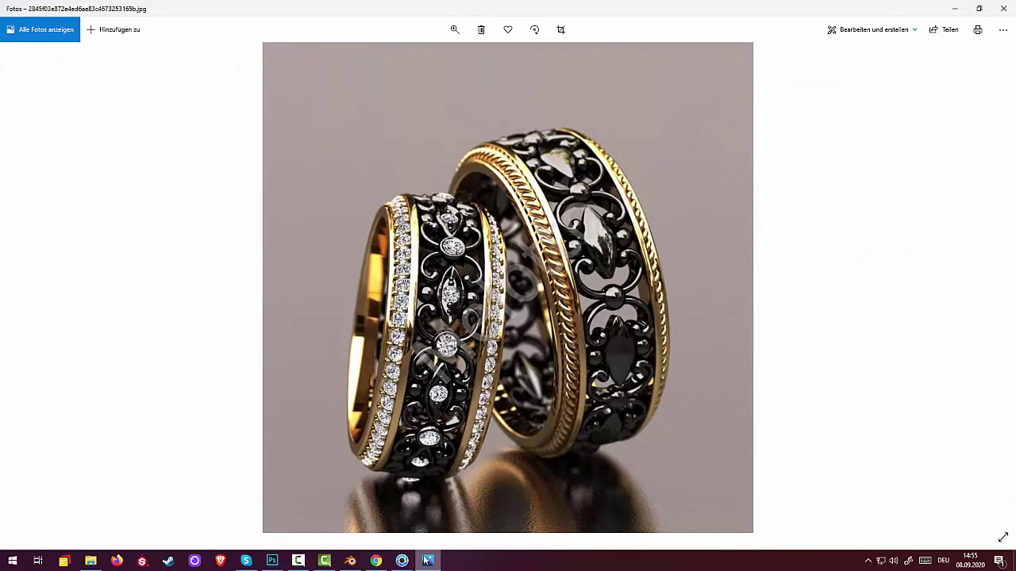
left_click(427, 560)
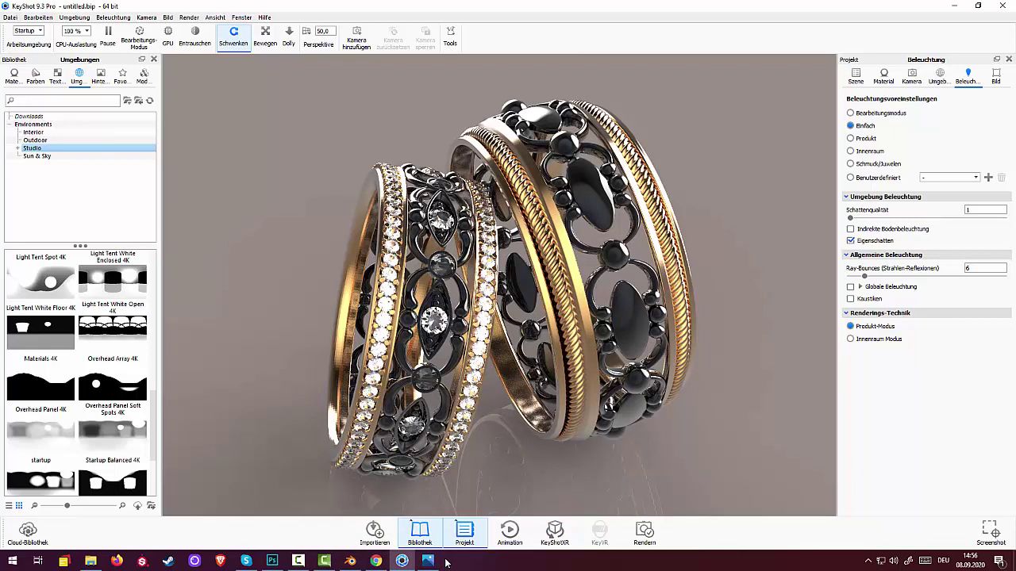
left_click(324, 563)
left_click(350, 562)
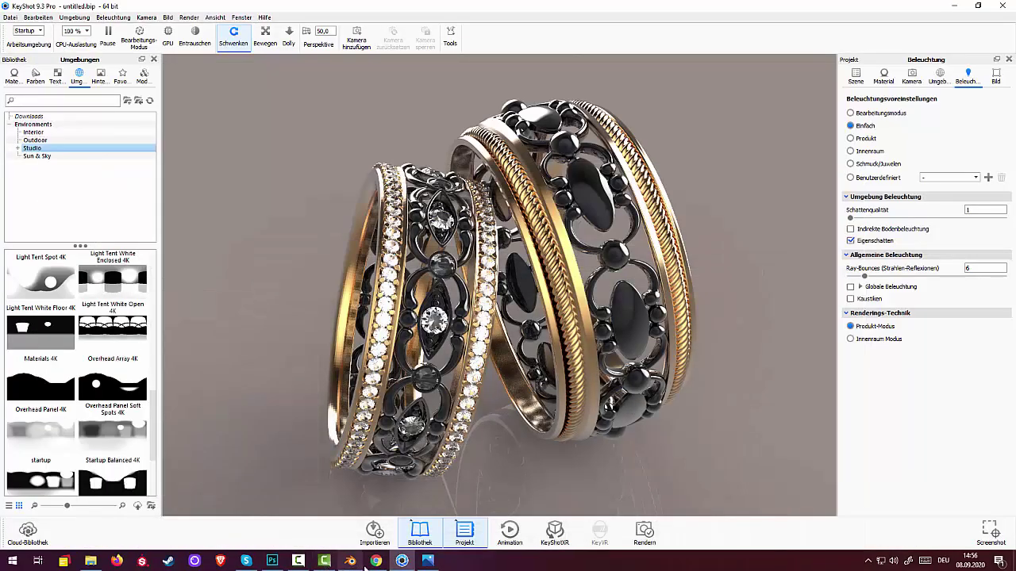
left_click(402, 561)
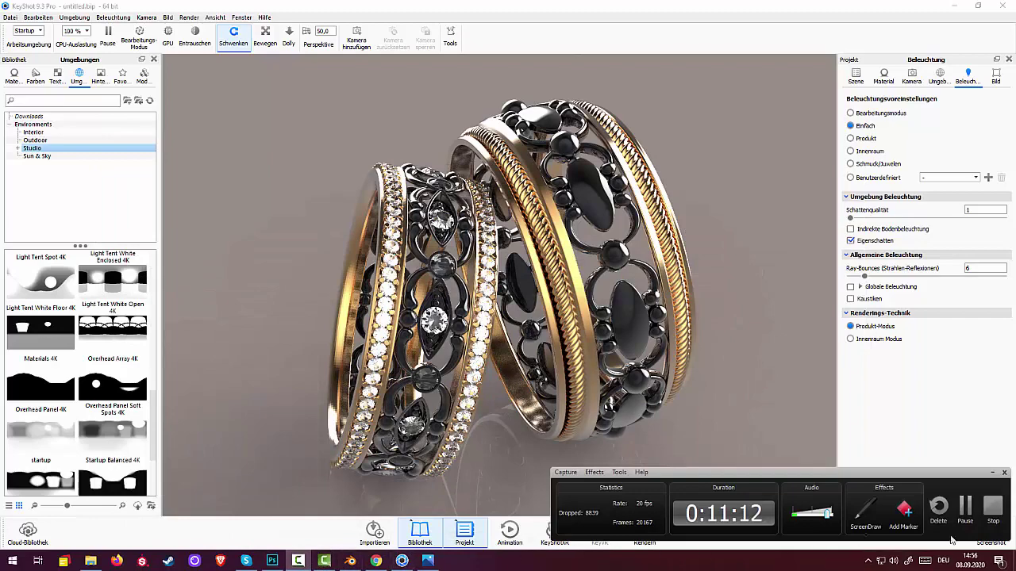